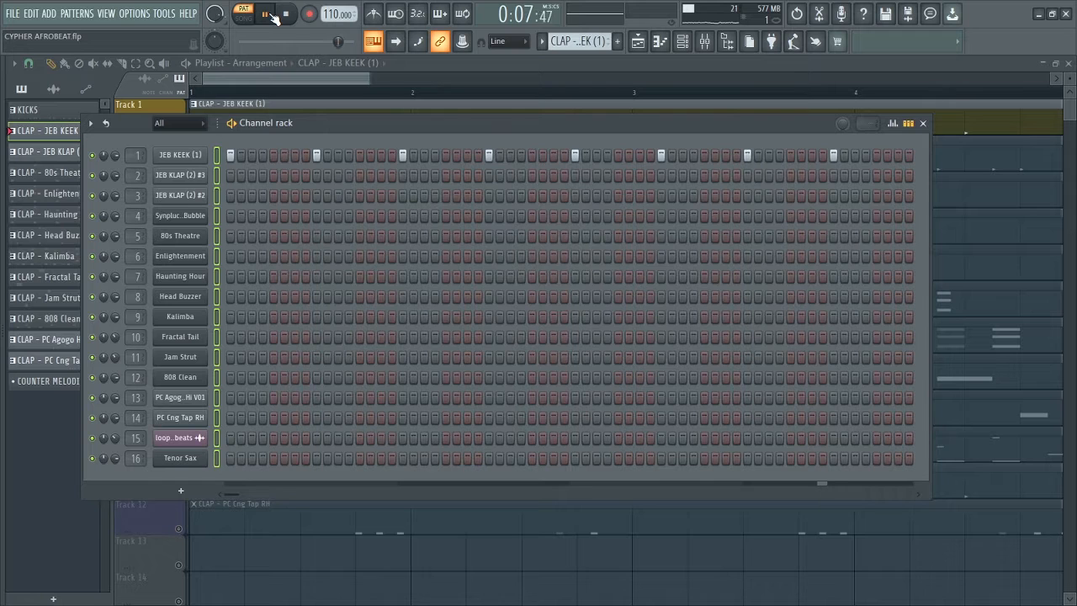
Unmute the CLAPS track in the playlist and open its JEB KLAP (2) #2 pattern in the channel rack.
left_click(644, 44)
left_click_drag(368, 77, 491, 74)
left_click(187, 167)
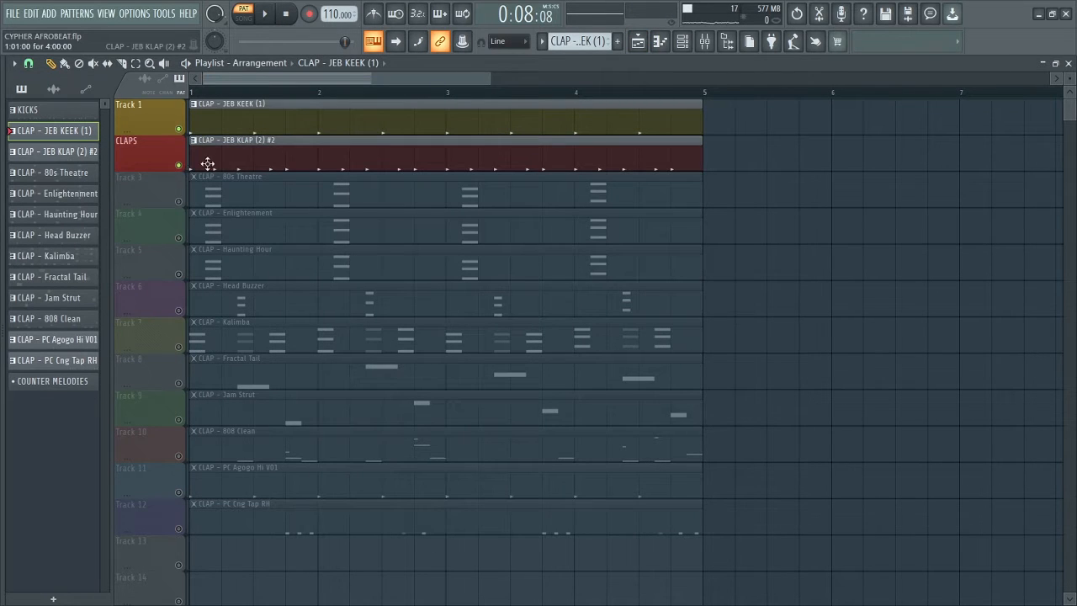
double_click(215, 163)
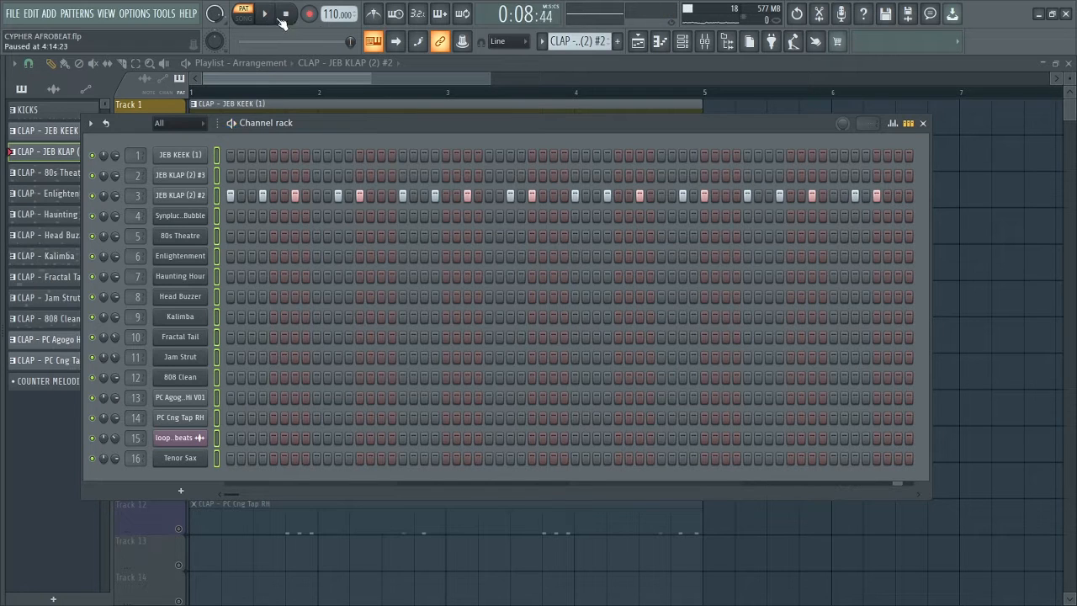
Unmute Track 3 in the playlist and open its 80s Theatre pattern in the piano roll, showing all four chords.
left_click(638, 42)
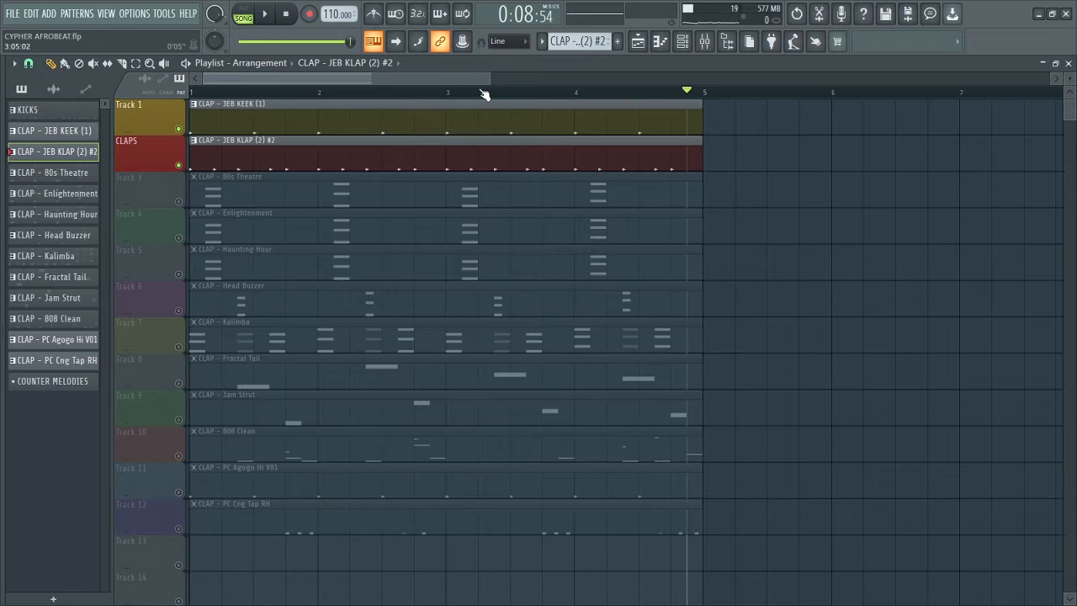
left_click_drag(489, 80, 407, 82)
double_click(190, 197)
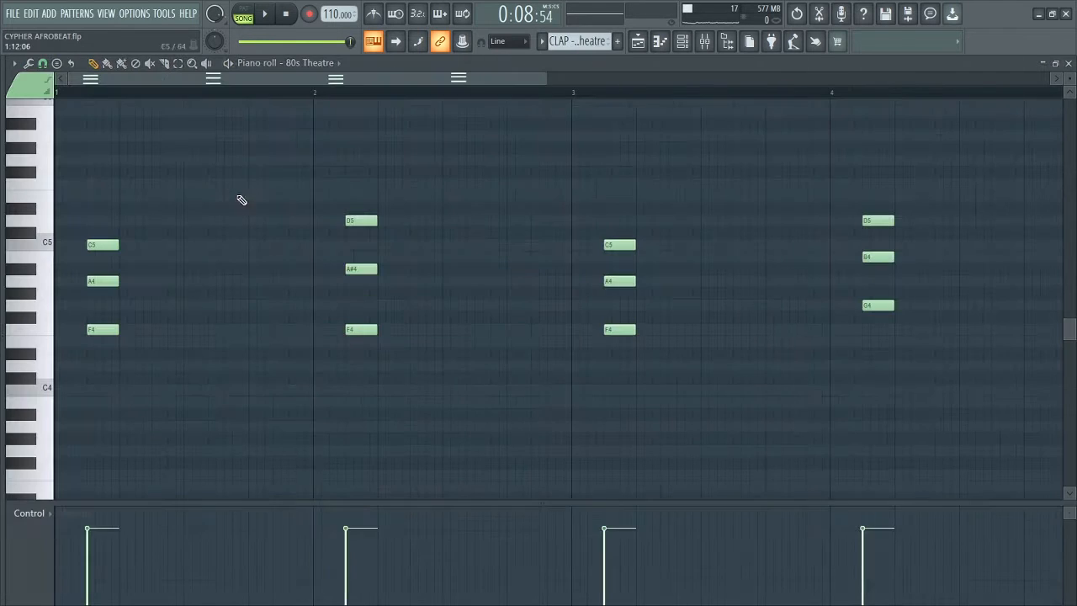
left_click_drag(545, 78, 733, 86)
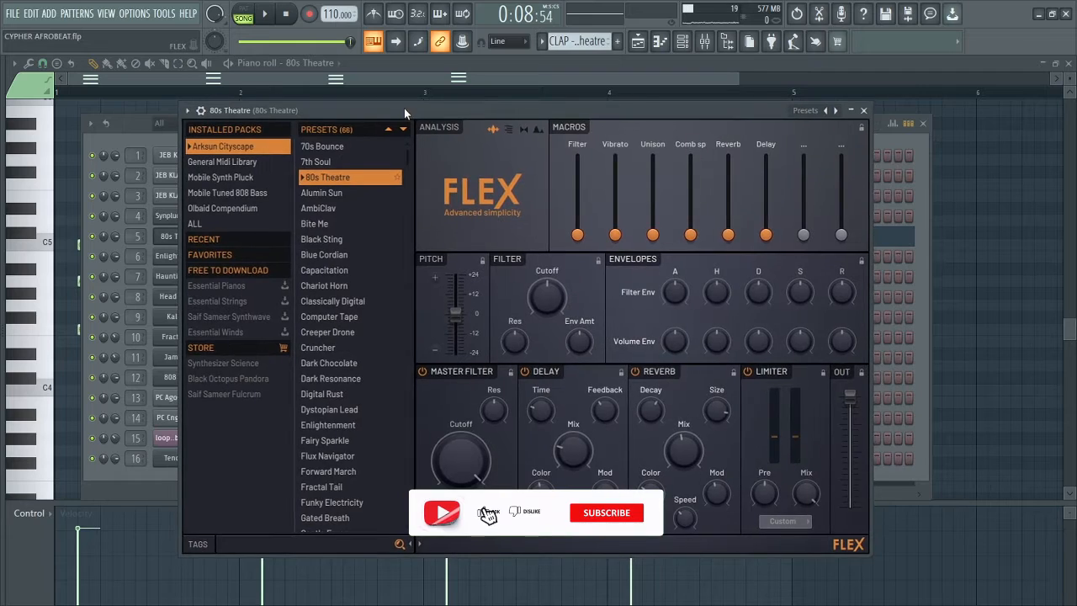
Check the FLEX preset of the 80s Theatre channel and play its chord pattern on its own.
left_click_drag(404, 108, 370, 106)
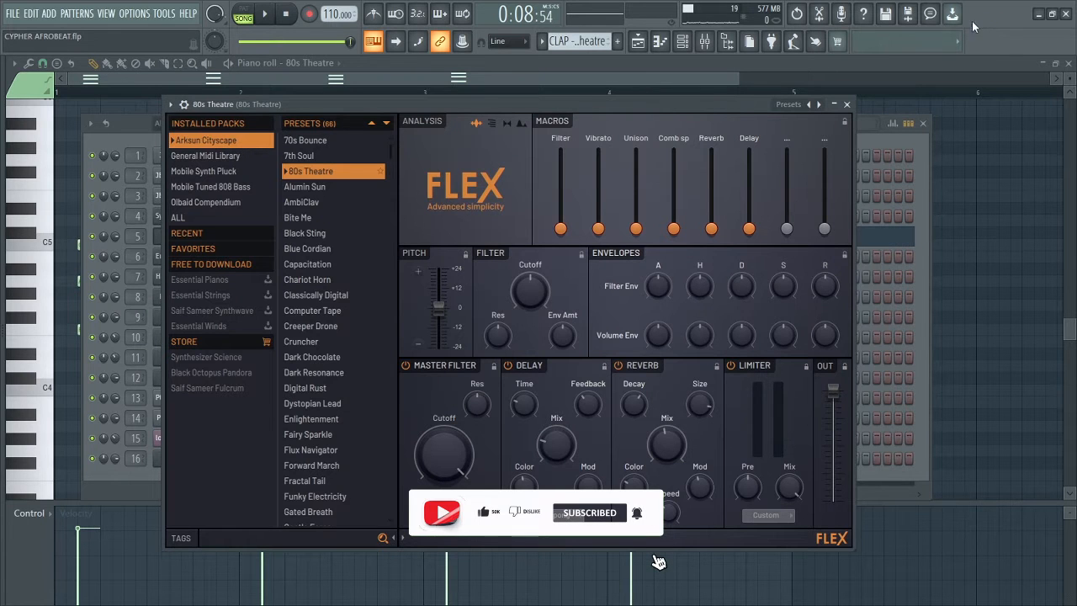
left_click_drag(573, 104, 609, 128)
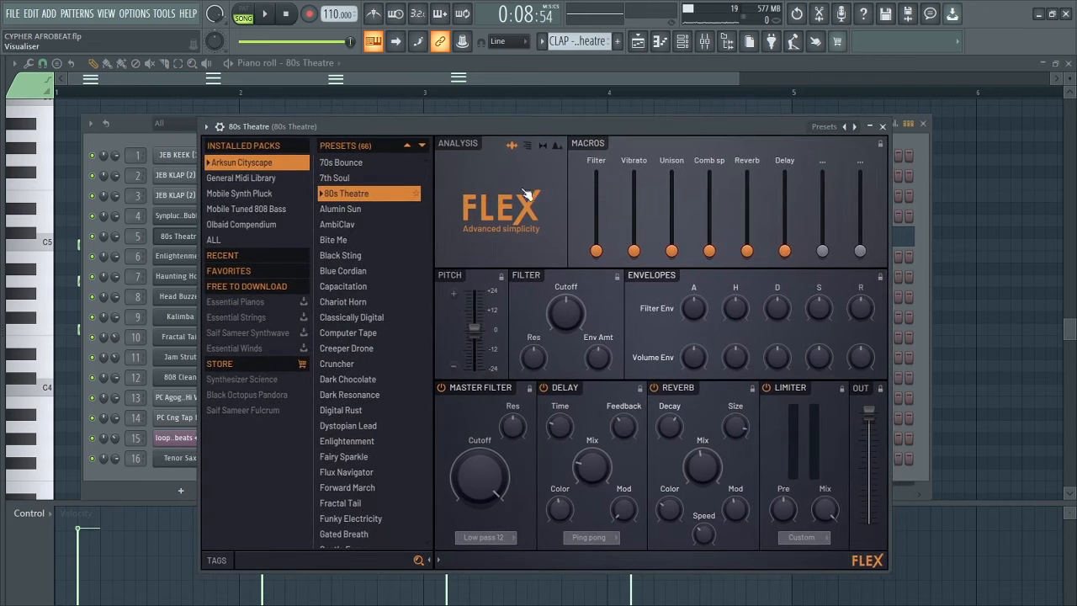
left_click(882, 127)
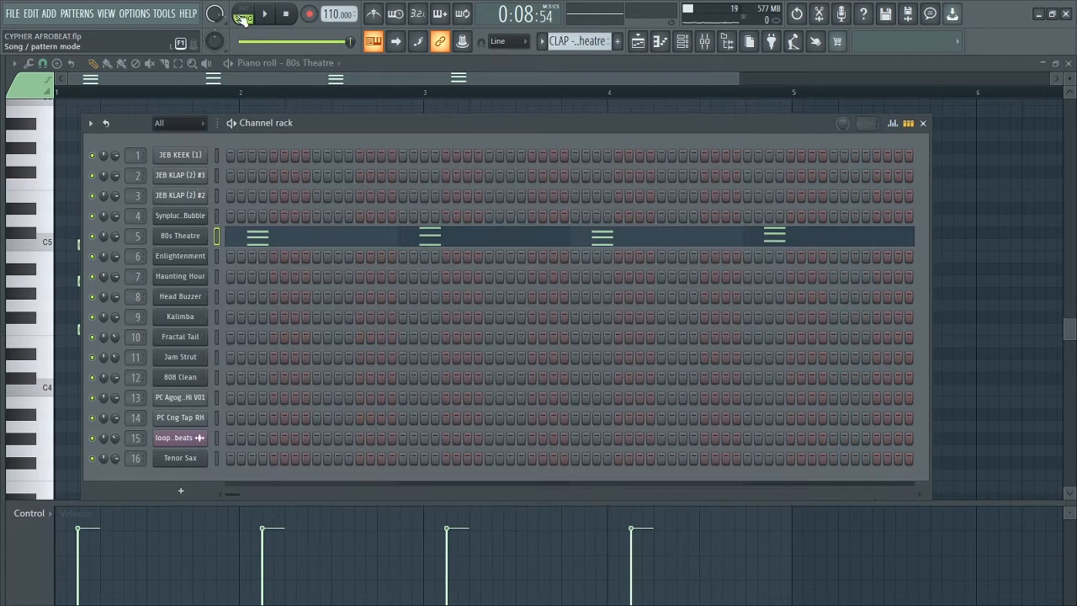
left_click(299, 251)
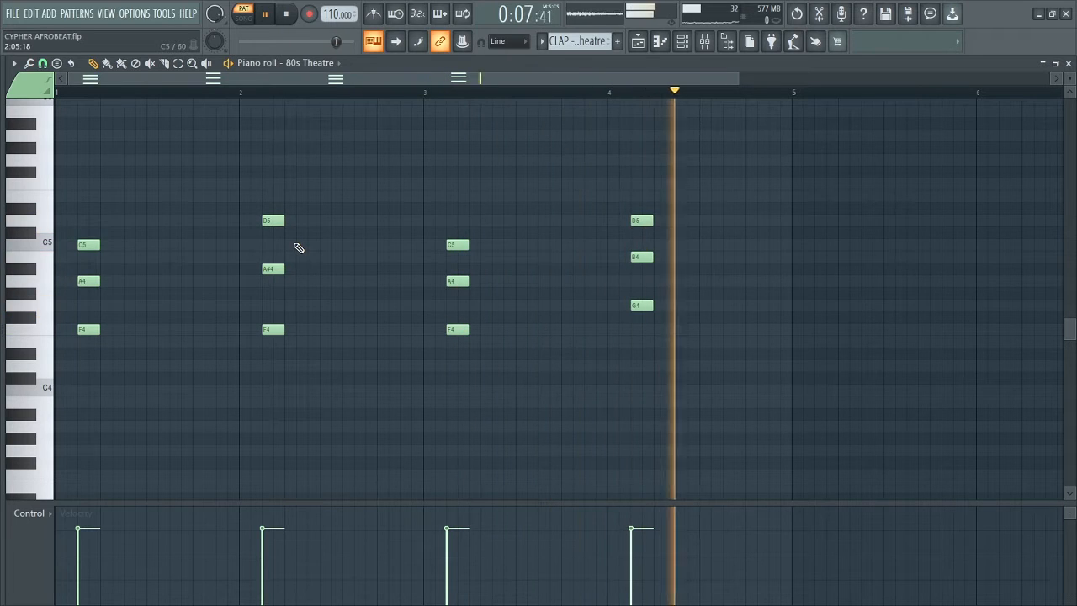
key("space")
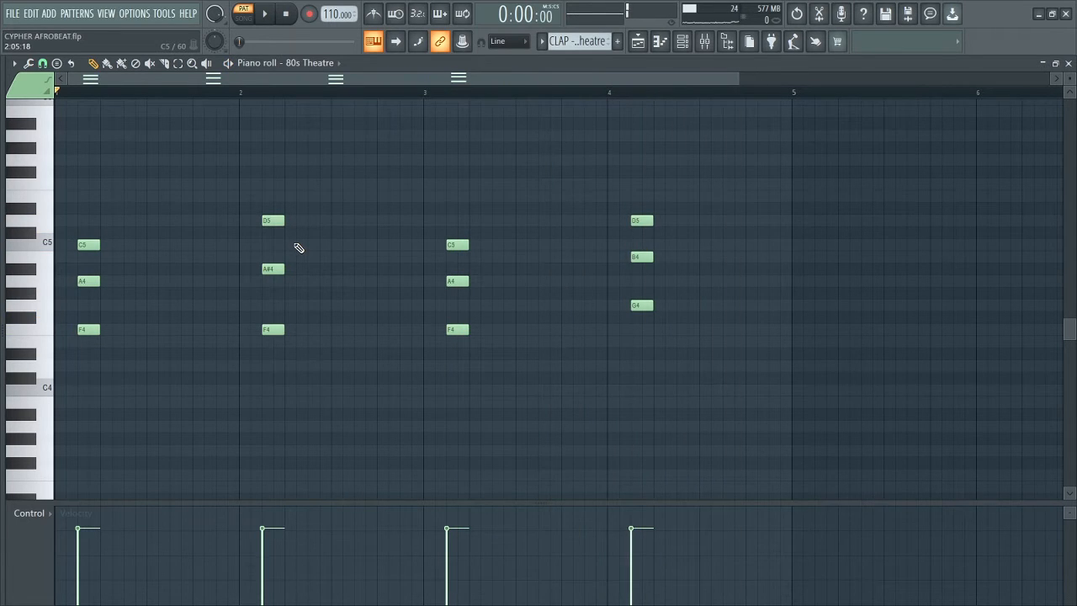
Play the kick, clap and 80s Theatre tracks together in song mode while following the chords in the piano roll.
key("F5")
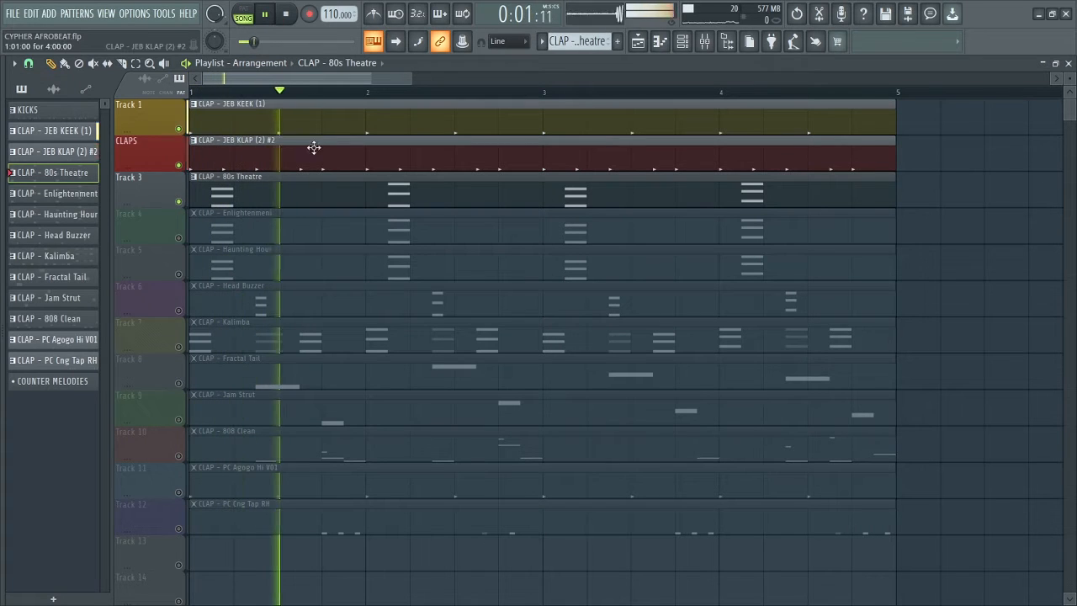
double_click(387, 201)
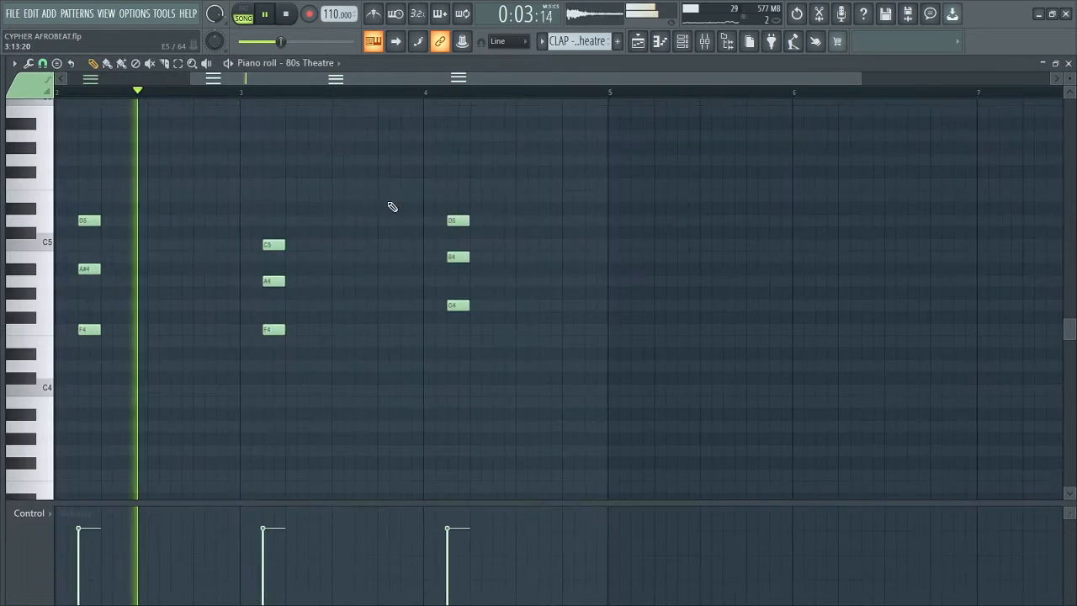
left_click_drag(190, 80, 47, 83)
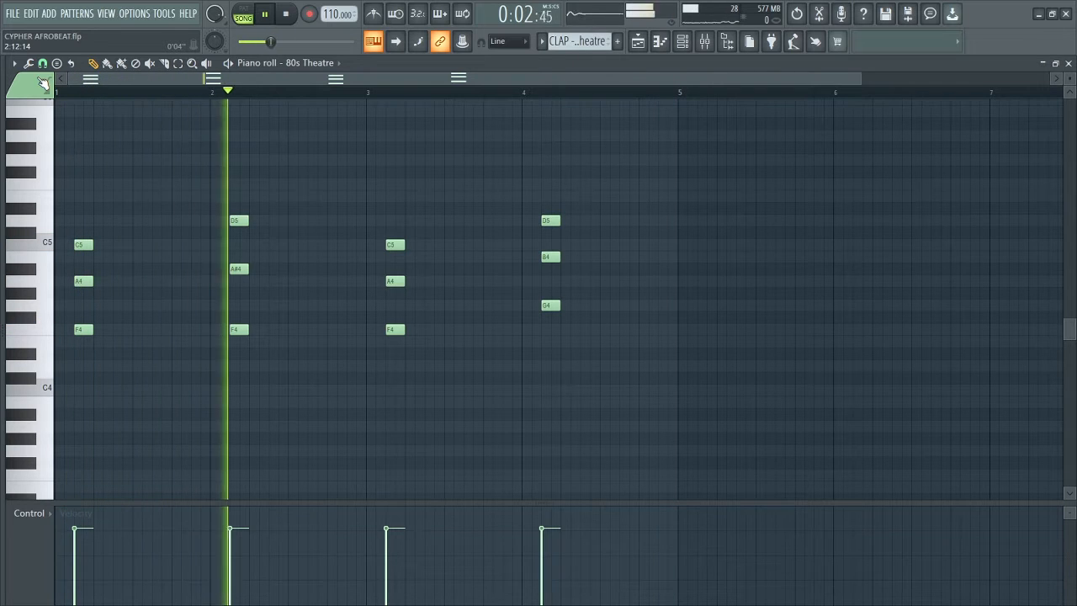
left_click(271, 20)
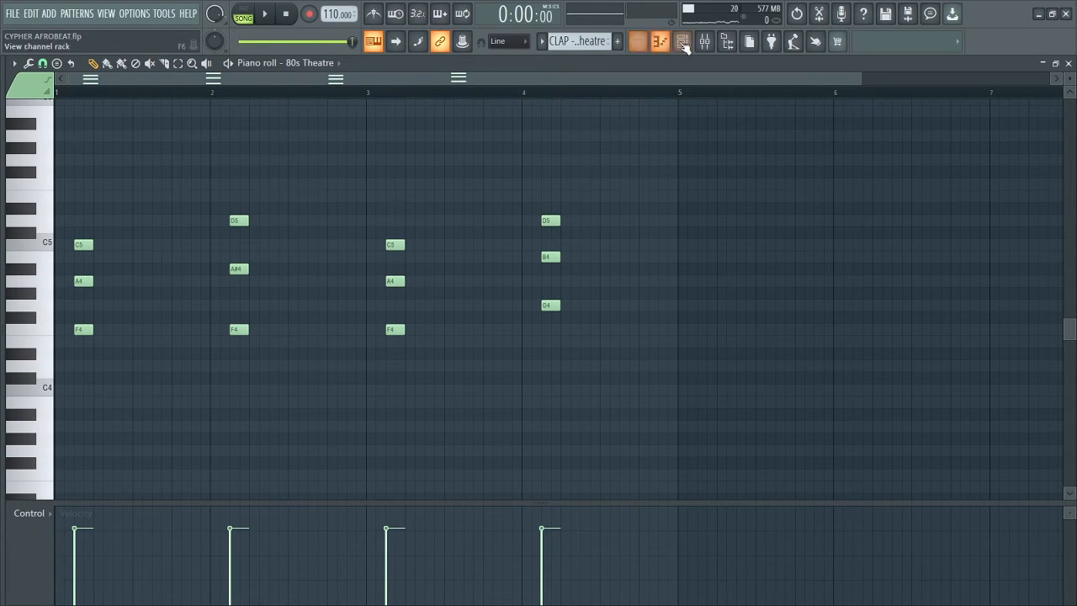
Unmute Track 4 in the playlist and open its Enlightenment pattern in the piano roll.
left_click(642, 43)
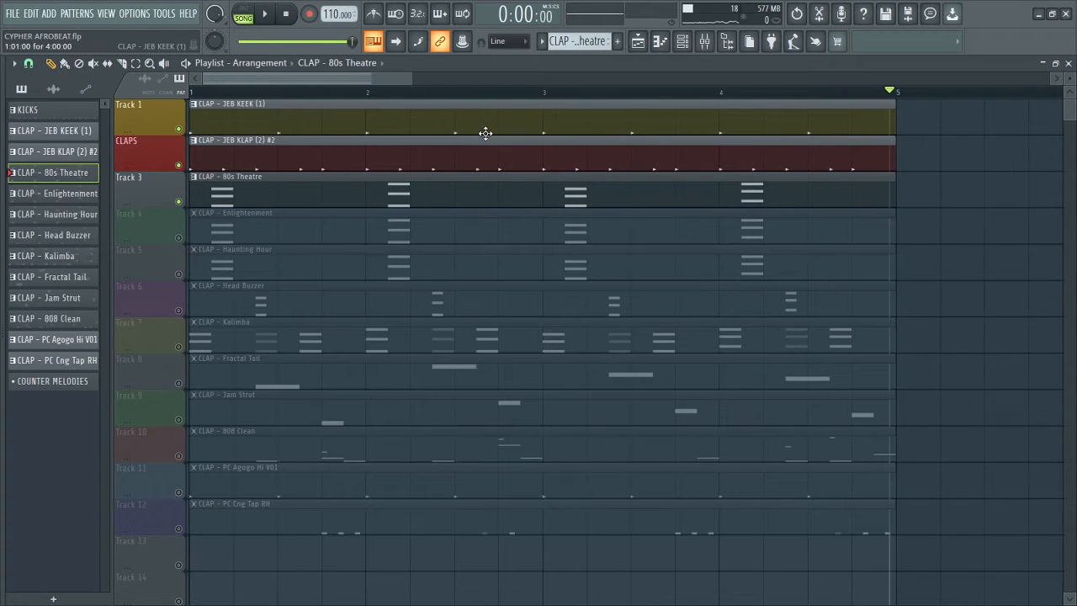
left_click_drag(412, 79, 387, 78)
left_click(180, 239)
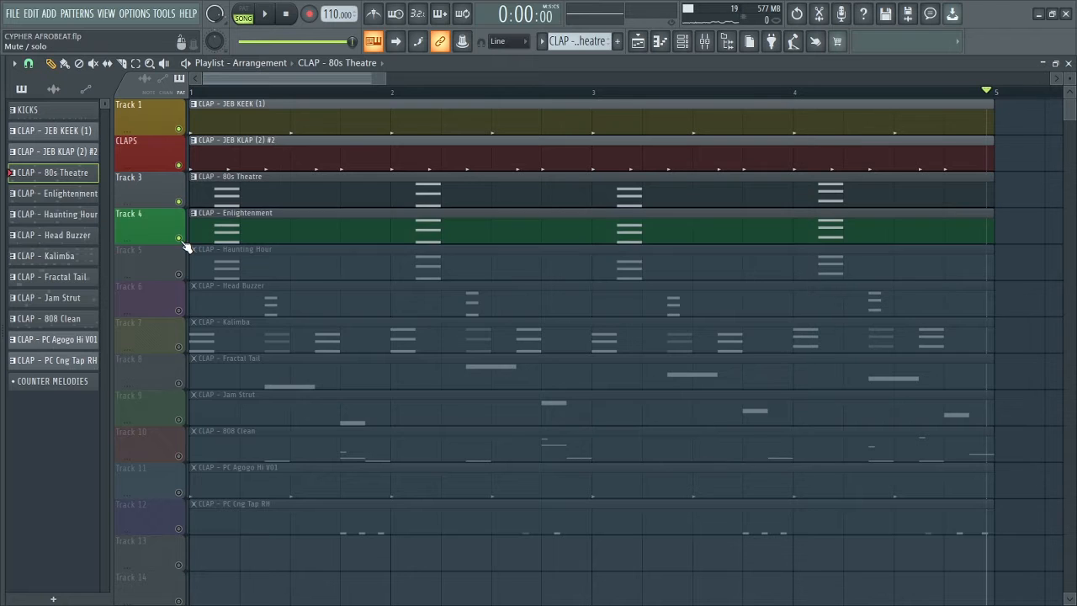
double_click(236, 233)
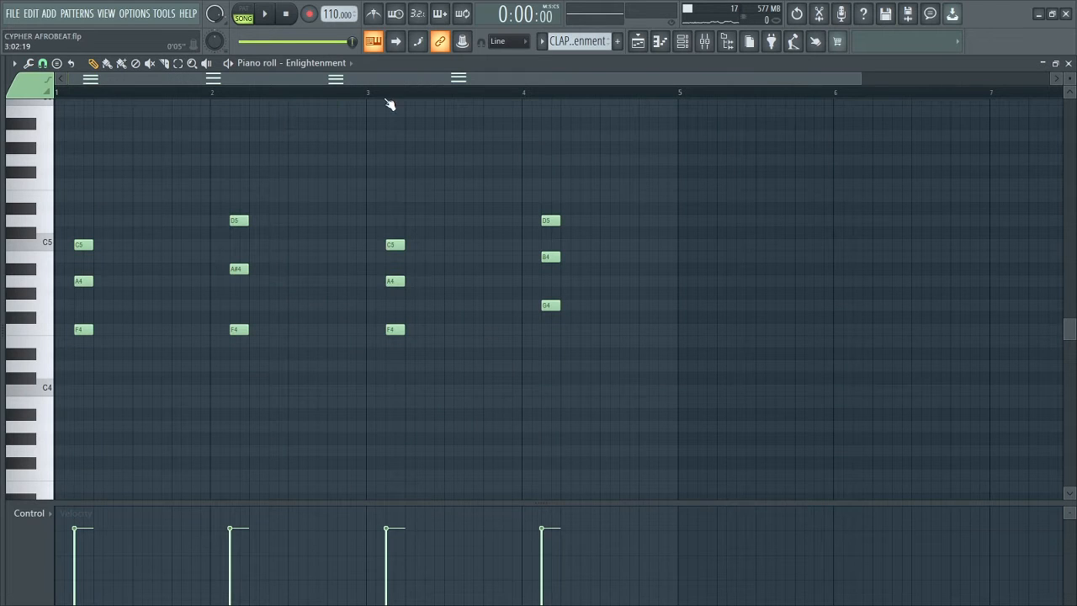
Check the FLEX preset of the Enlightenment channel and play its chord pattern on its own.
left_click(682, 50)
left_click(181, 256)
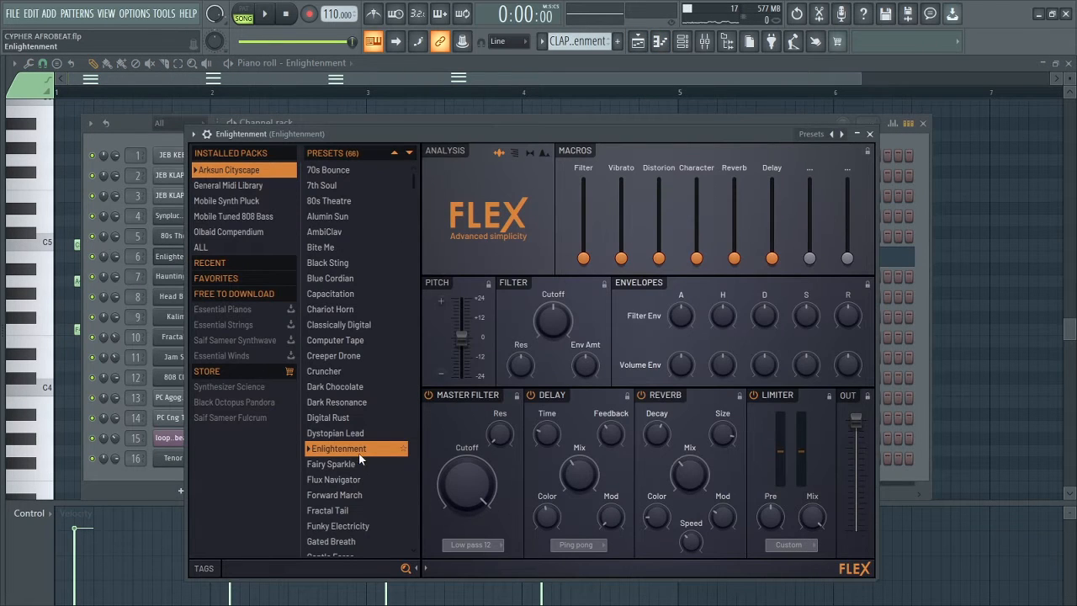
left_click(869, 135)
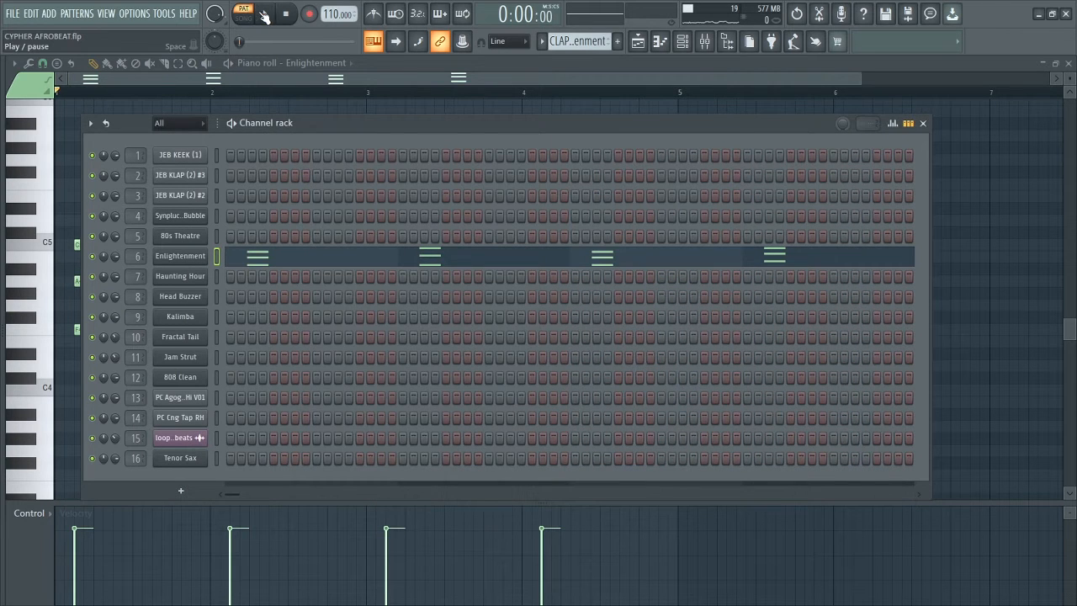
left_click(312, 259)
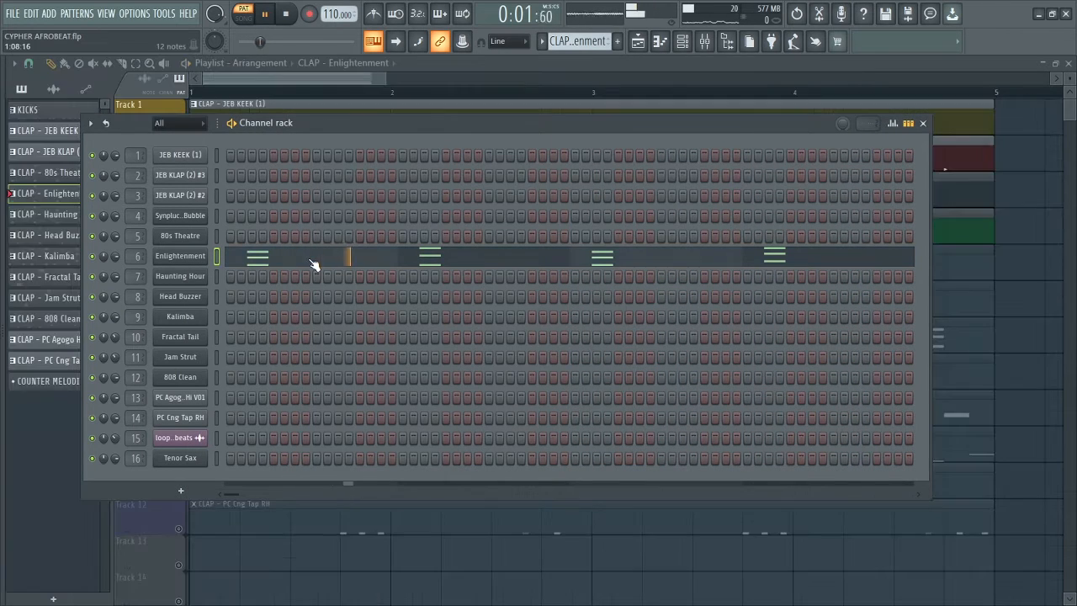
left_click(312, 261)
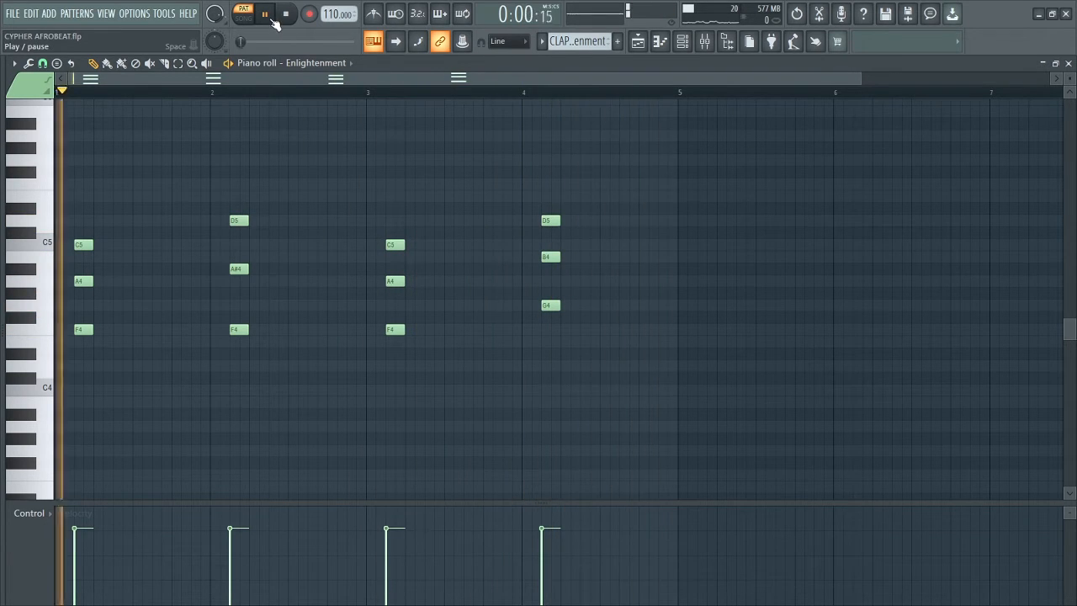
Play the arrangement in song mode with Tracks 1 to 4 active while following the Enlightenment chords.
left_click(637, 45)
left_click(245, 17)
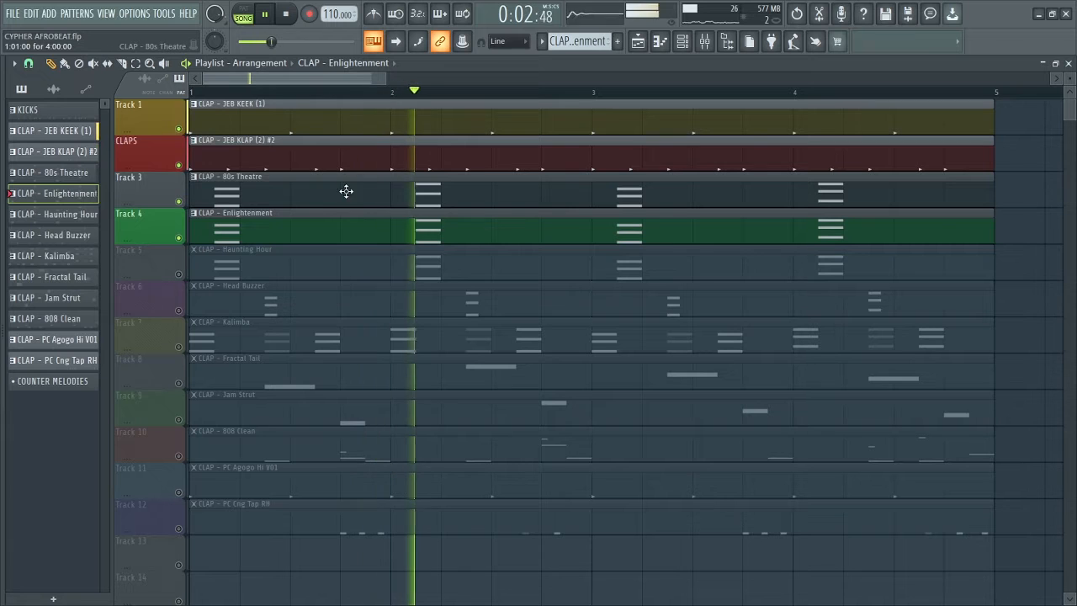
double_click(357, 228)
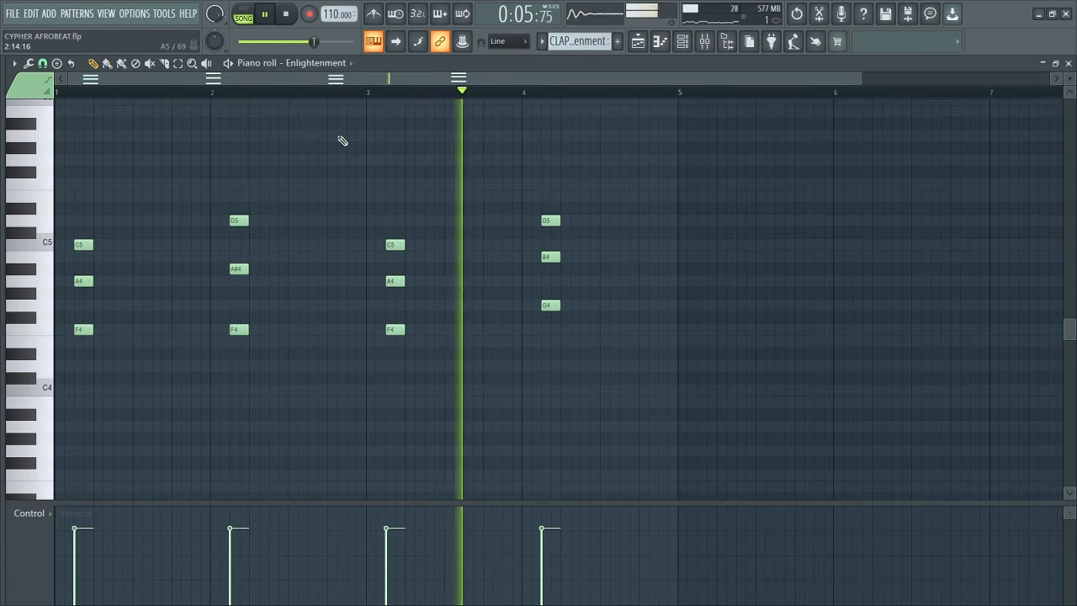
left_click(271, 21)
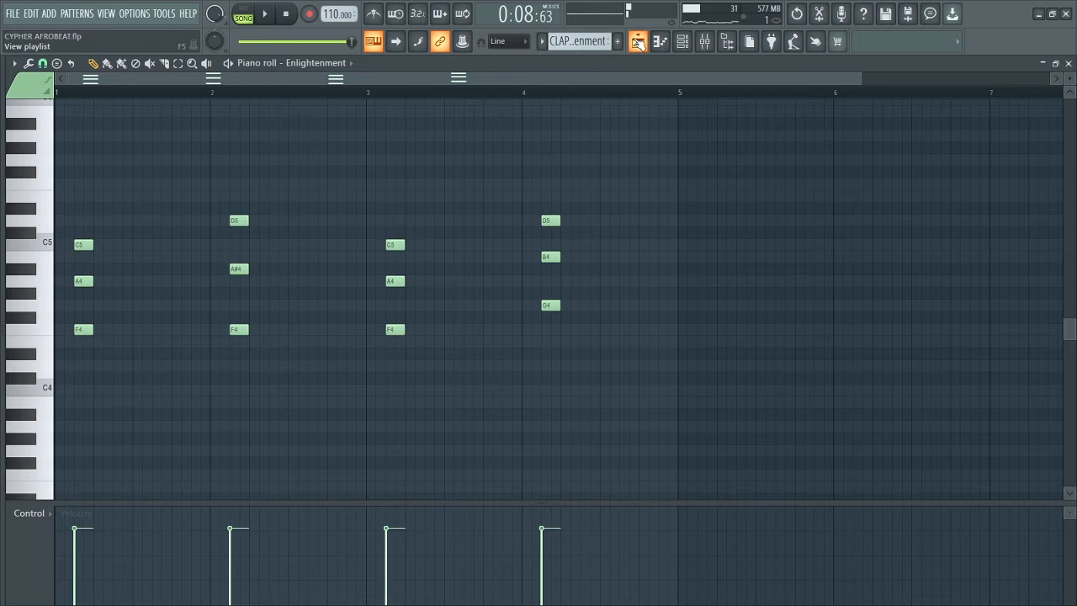
Unmute Track 5 in the playlist and open its Haunting Hour pattern in the piano roll.
left_click(637, 44)
left_click(179, 275)
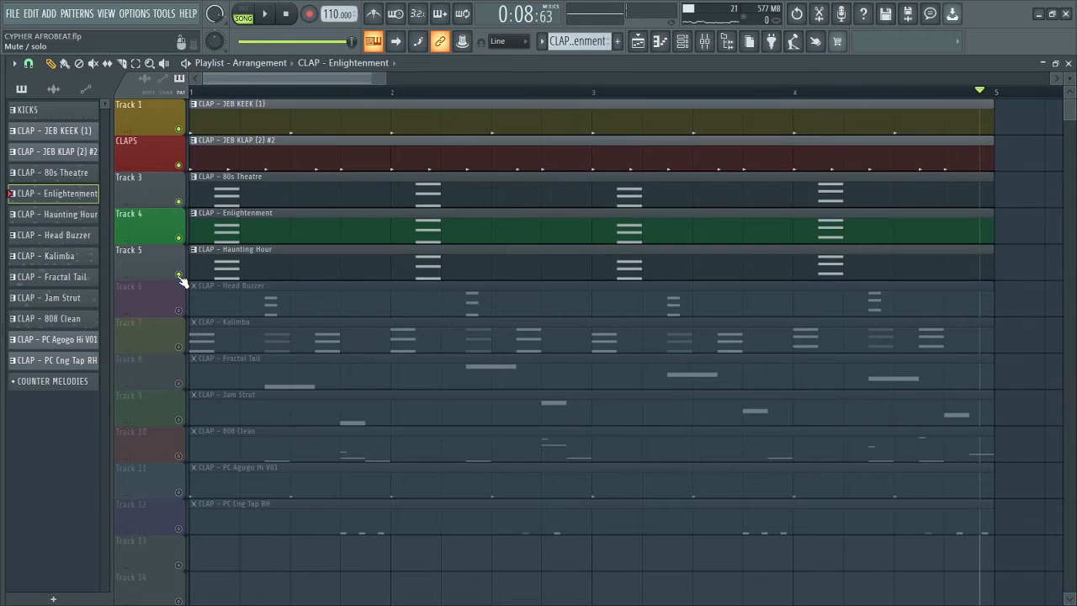
double_click(230, 270)
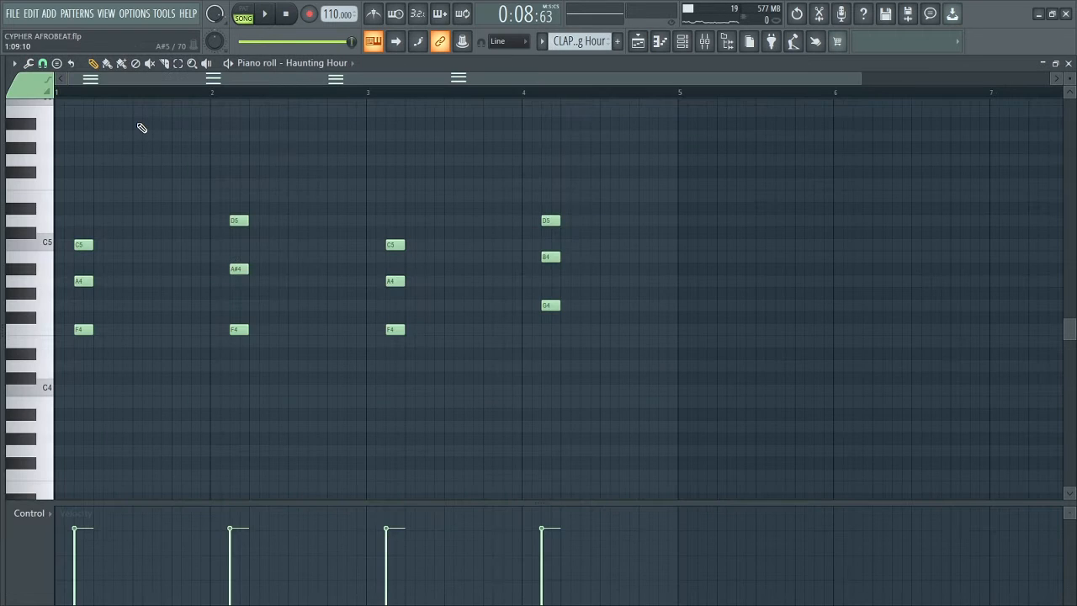
Check the FLEX preset of the Haunting Hour channel and play its chord pattern on its own.
left_click(686, 46)
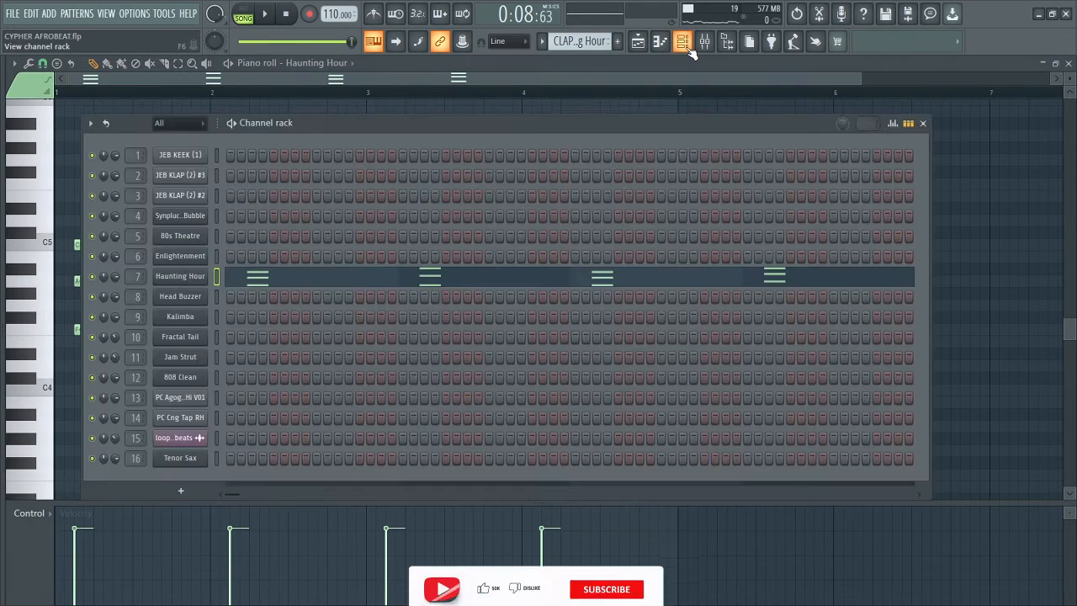
left_click(180, 277)
left_click_drag(577, 157, 523, 106)
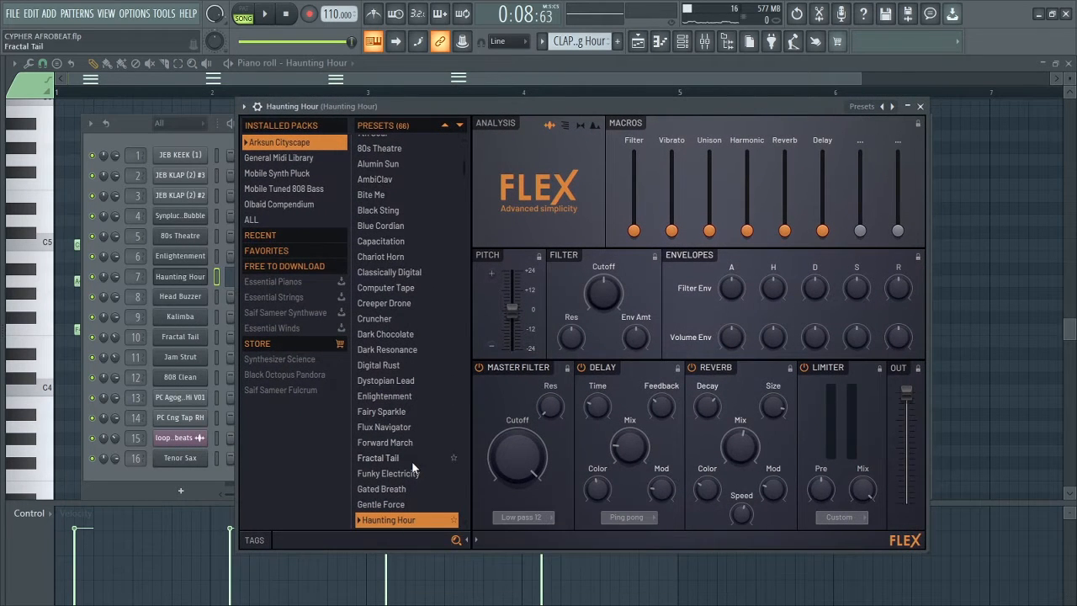
left_click(920, 107)
left_click(243, 15)
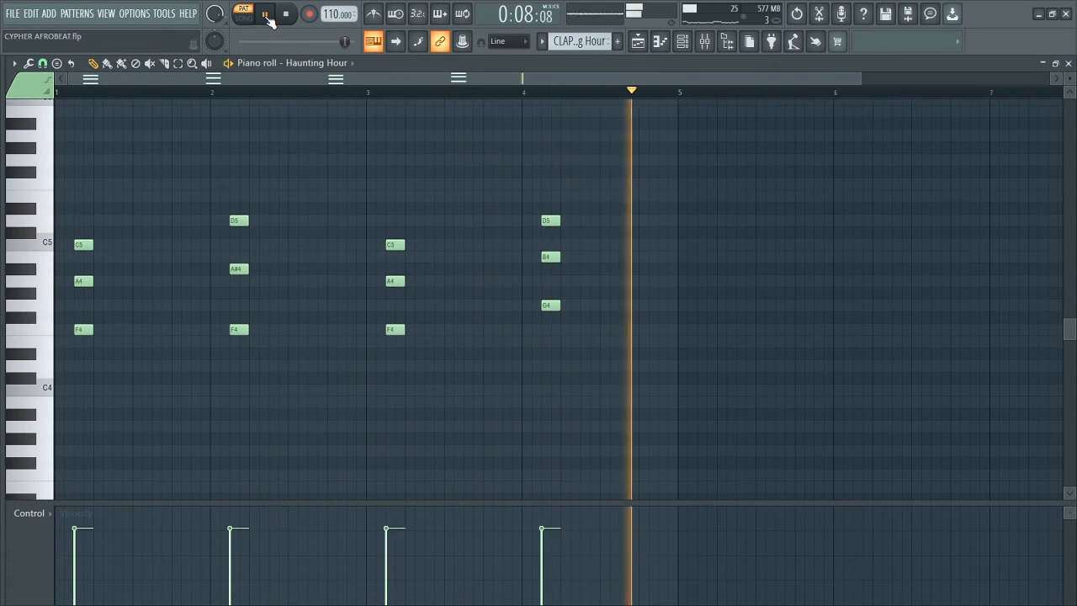
left_click(268, 16)
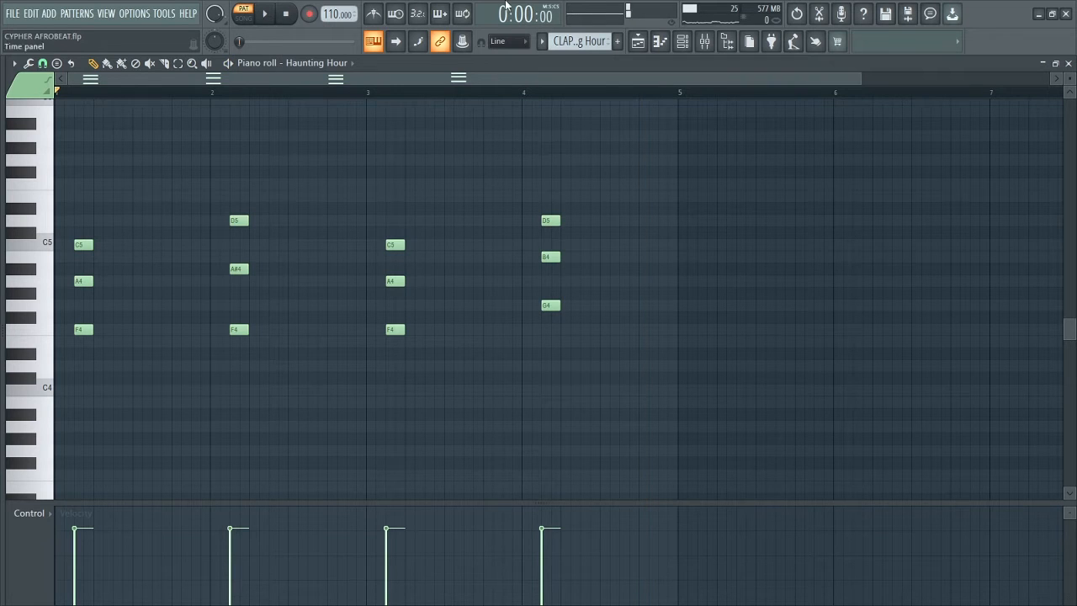
Play the arrangement in song mode from the playlist with Tracks 1 to 5 active.
left_click(638, 43)
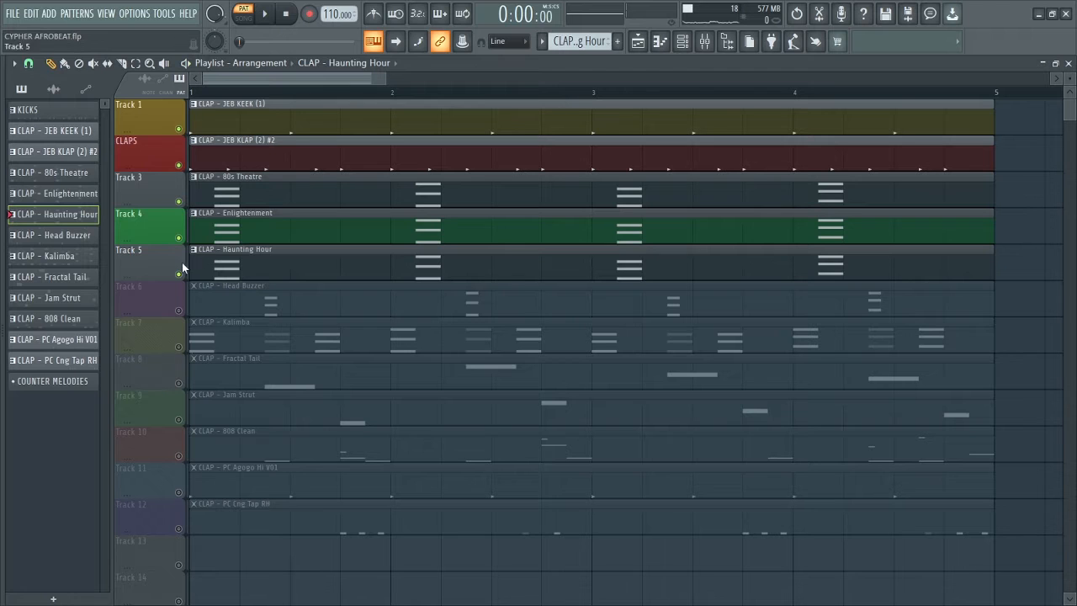
left_click(243, 17)
left_click(265, 14)
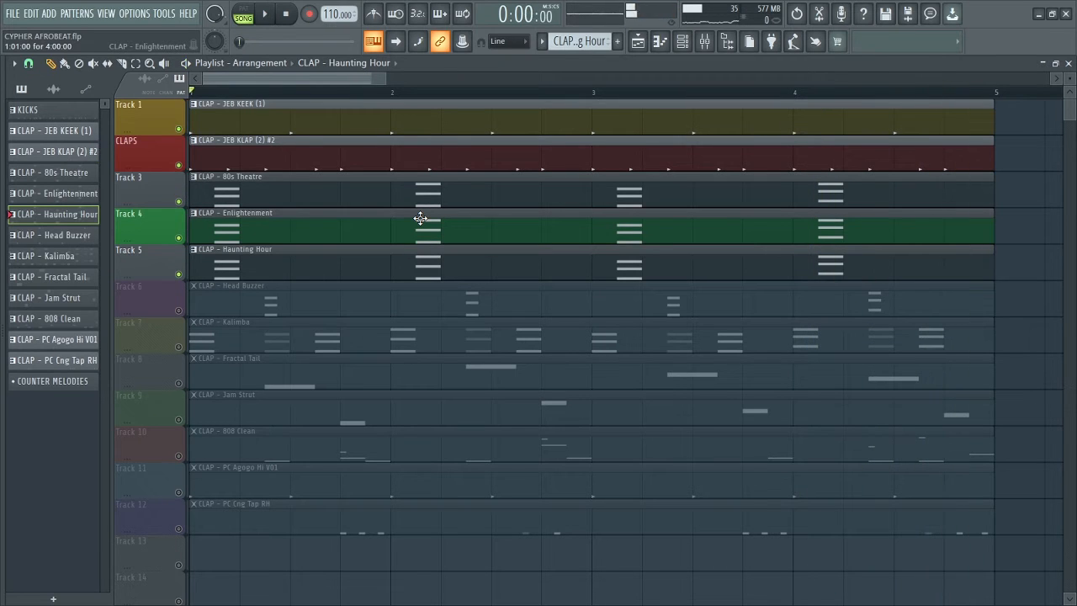
Unmute Track 6 in the playlist and review its Head Buzzer pattern and FLEX preset.
left_click(179, 310)
double_click(269, 304)
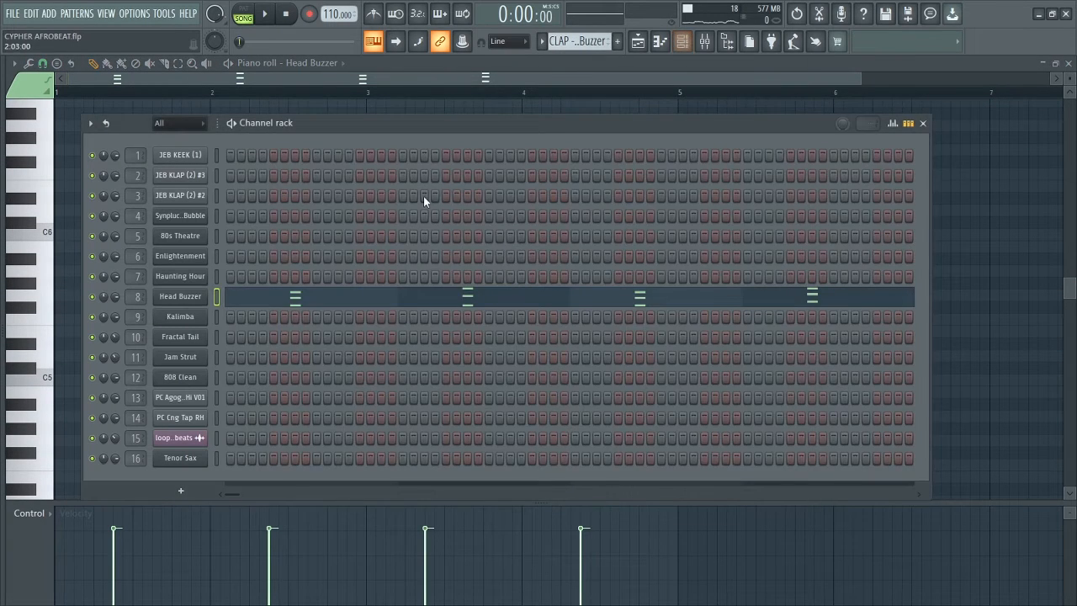
left_click(180, 296)
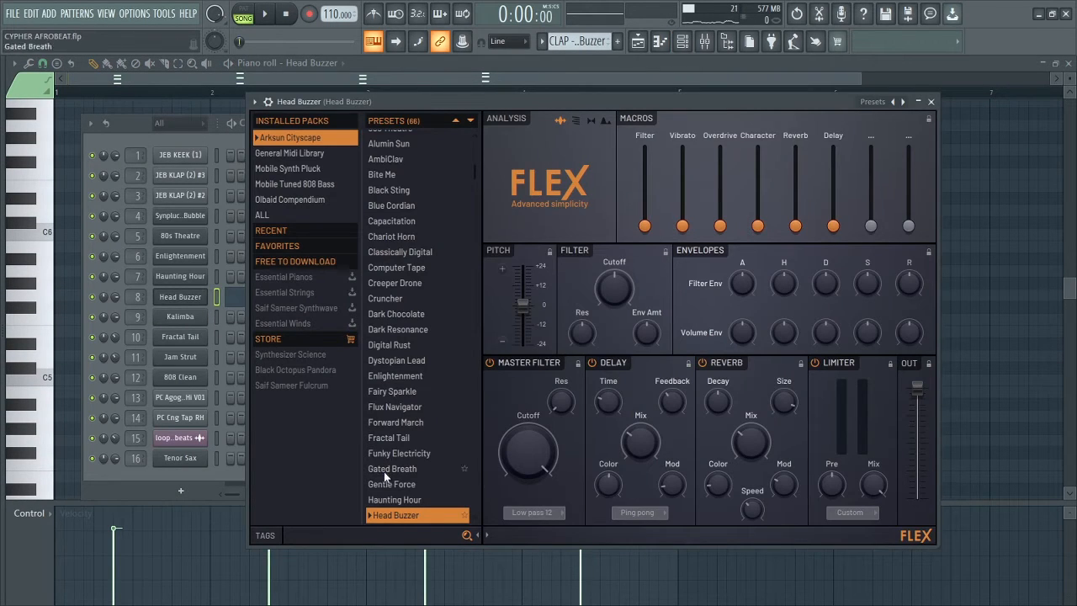
left_click(930, 102)
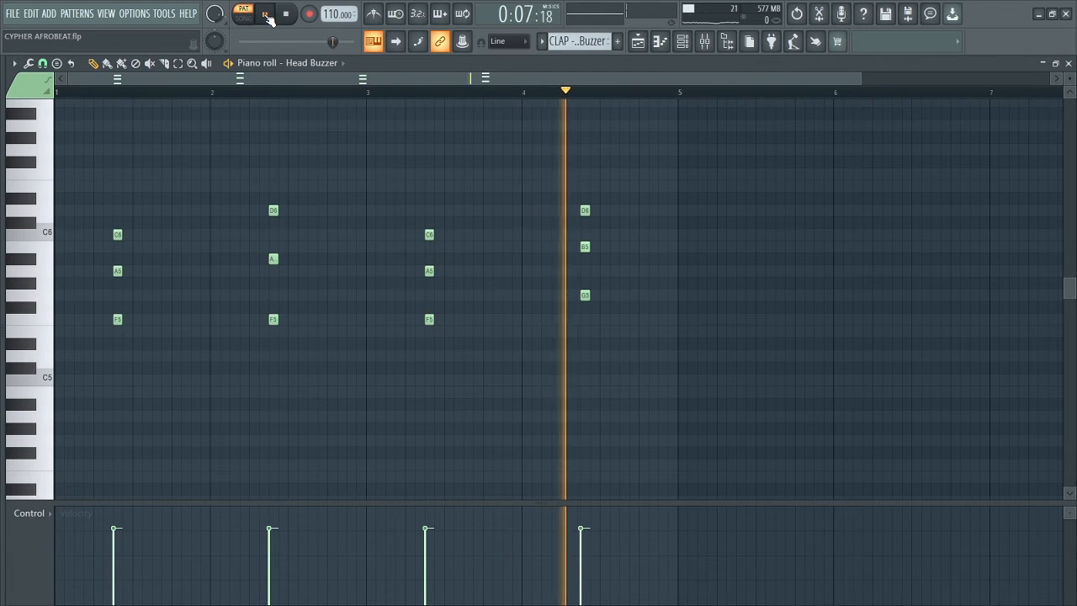
Play the arrangement in song mode with Tracks 1 to 6 active and follow the Head Buzzer notes in the piano roll.
left_click(267, 16)
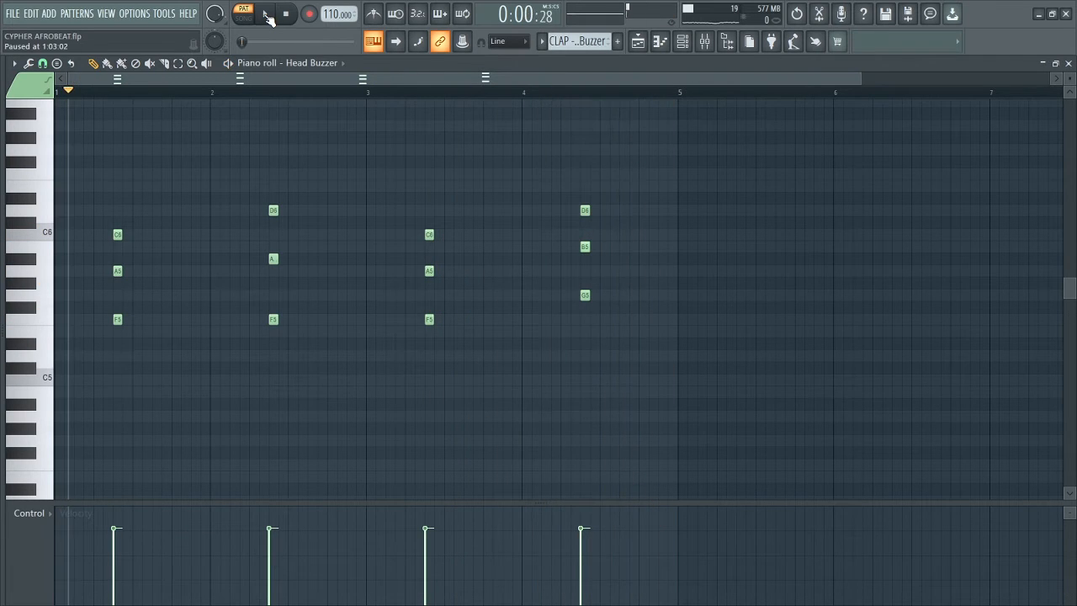
left_click(639, 44)
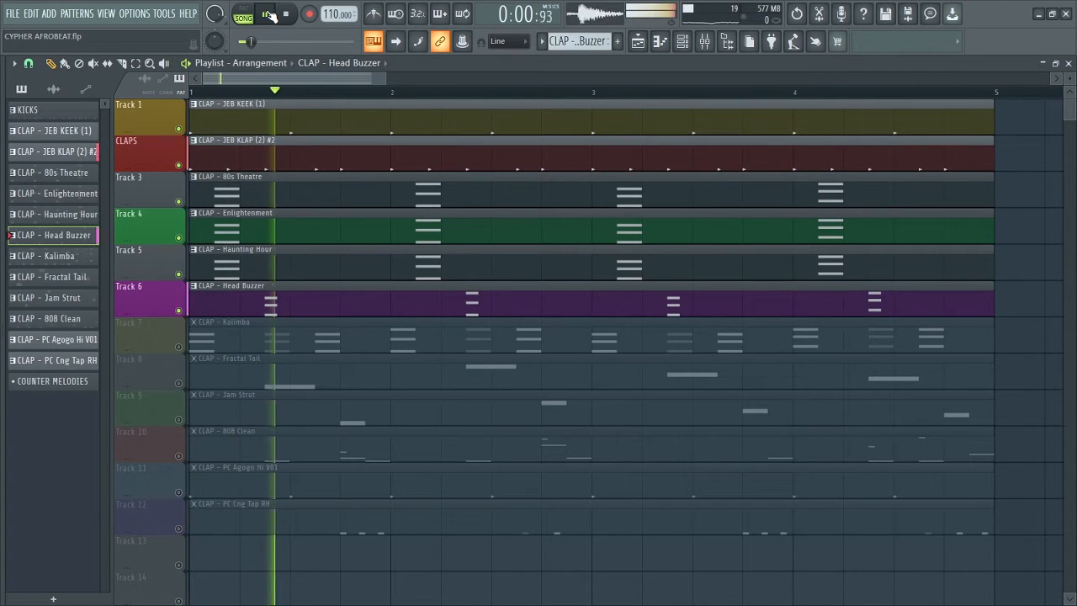
double_click(308, 312)
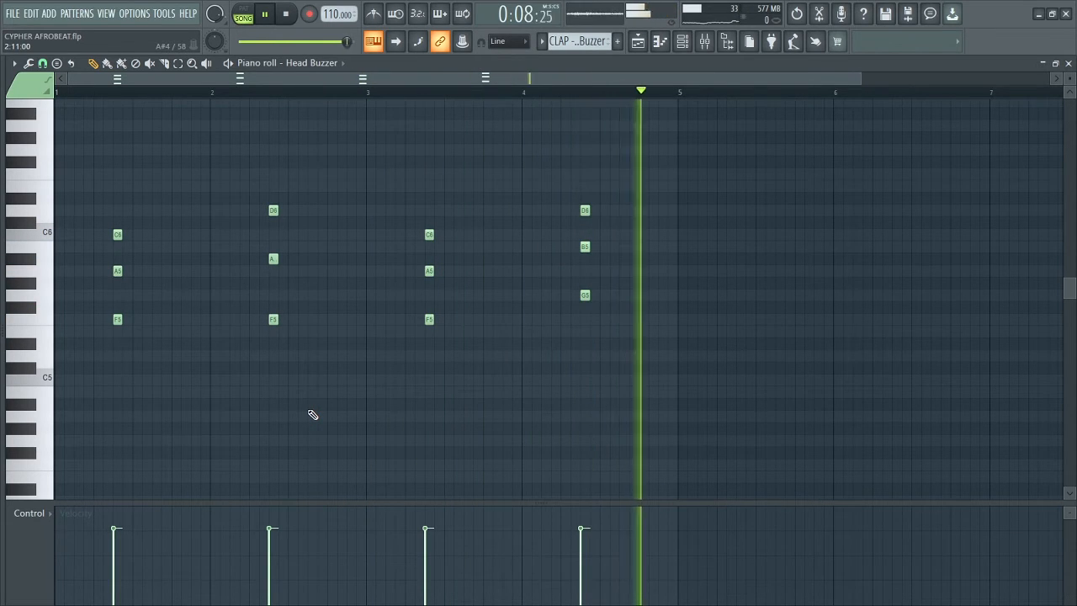
left_click(649, 40)
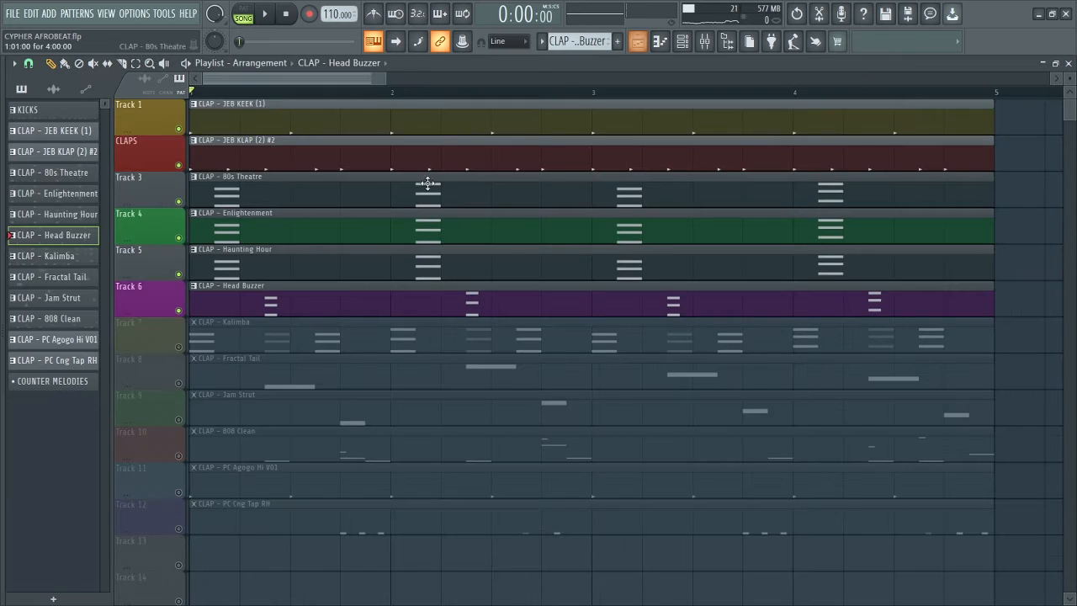
Unmute Track 7 in the playlist and open its Kalimba pattern in the piano roll.
left_click(180, 347)
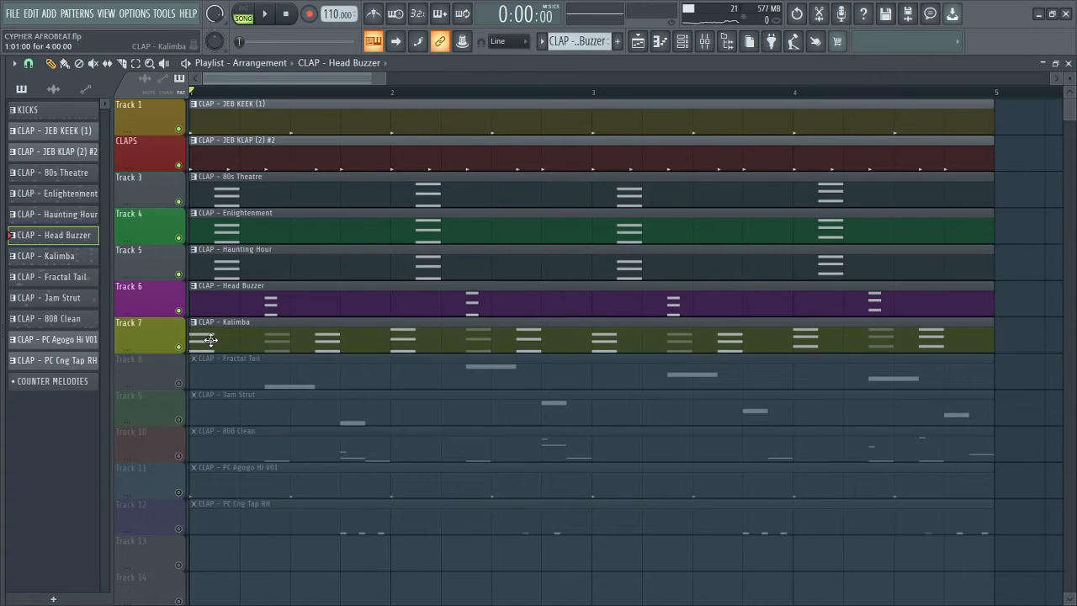
double_click(210, 340)
left_click_drag(1071, 293, 1071, 322)
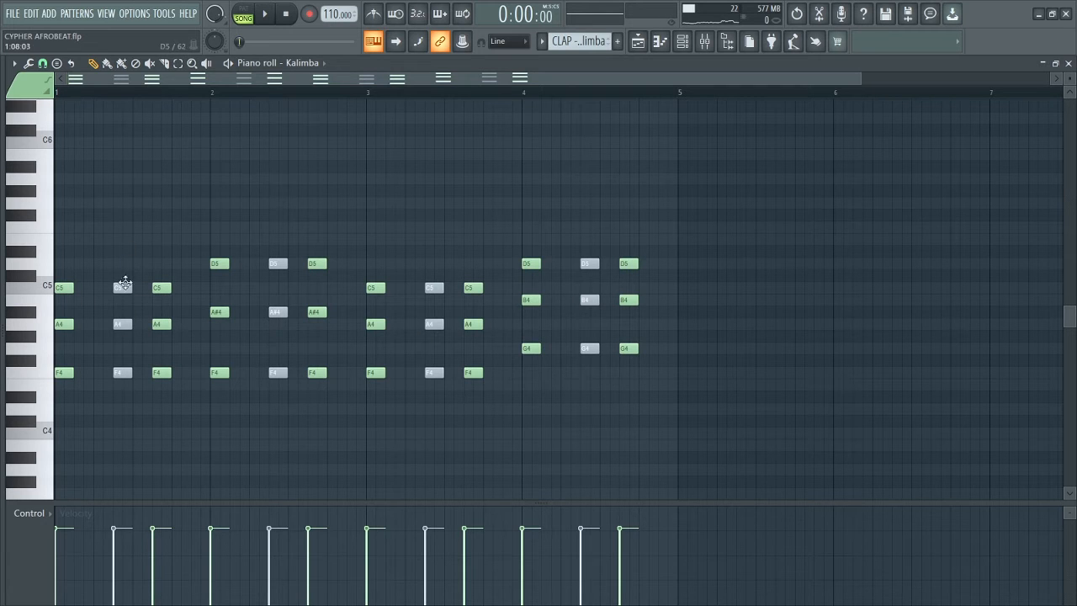
Locate the Kalimba channel in the channel rack and play its chord pattern on its own.
left_click(684, 42)
left_click(268, 17)
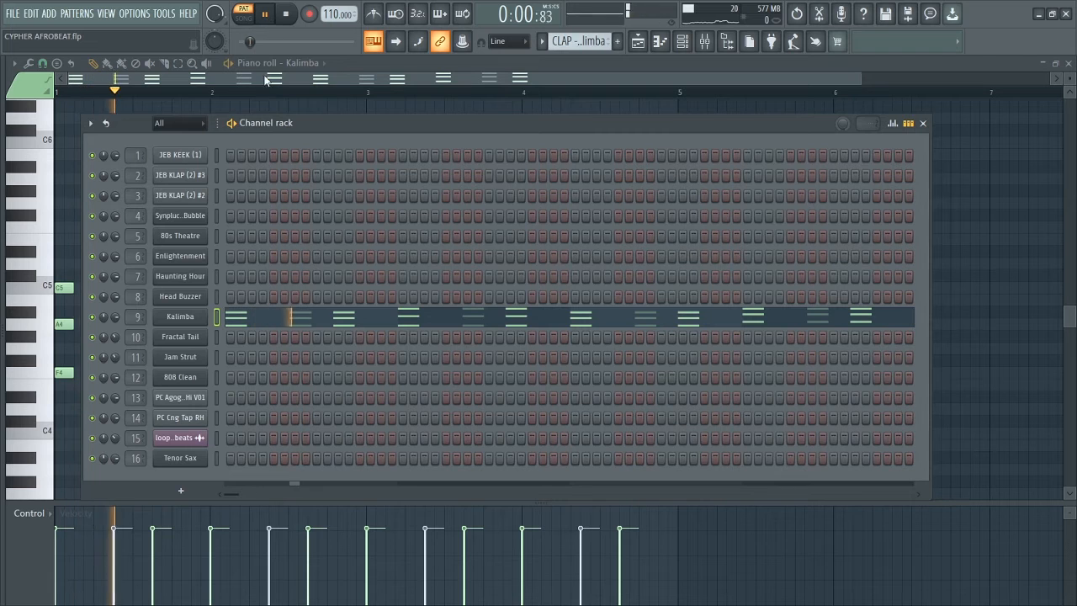
left_click(313, 324)
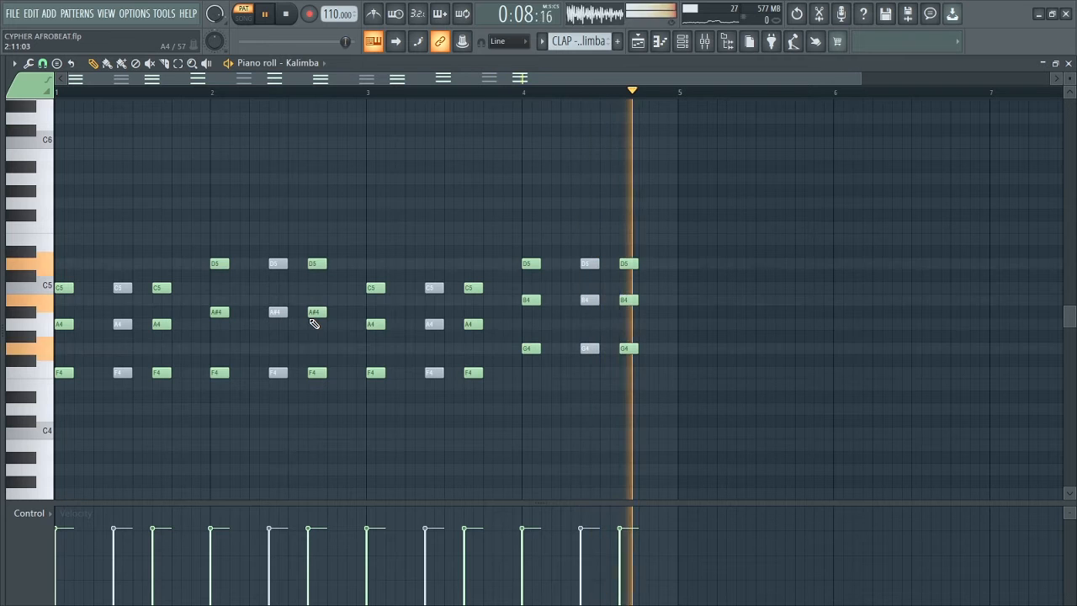
key("space")
Check the FLEX instrument of the Kalimba channel and play the arrangement in song mode with Tracks 1 to 7 active.
key("F6")
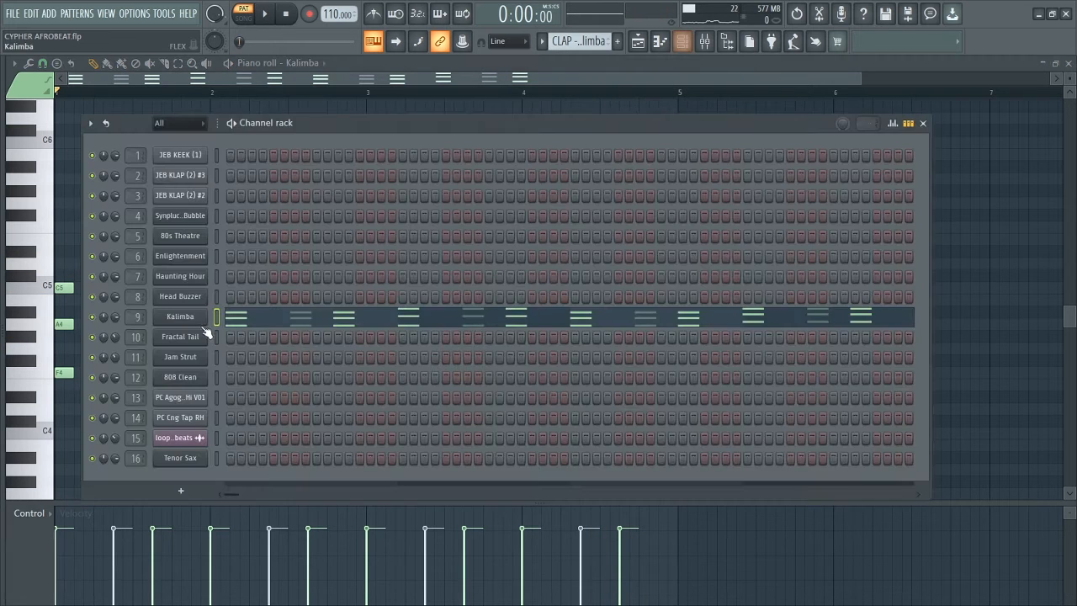
left_click(206, 321)
left_click(948, 119)
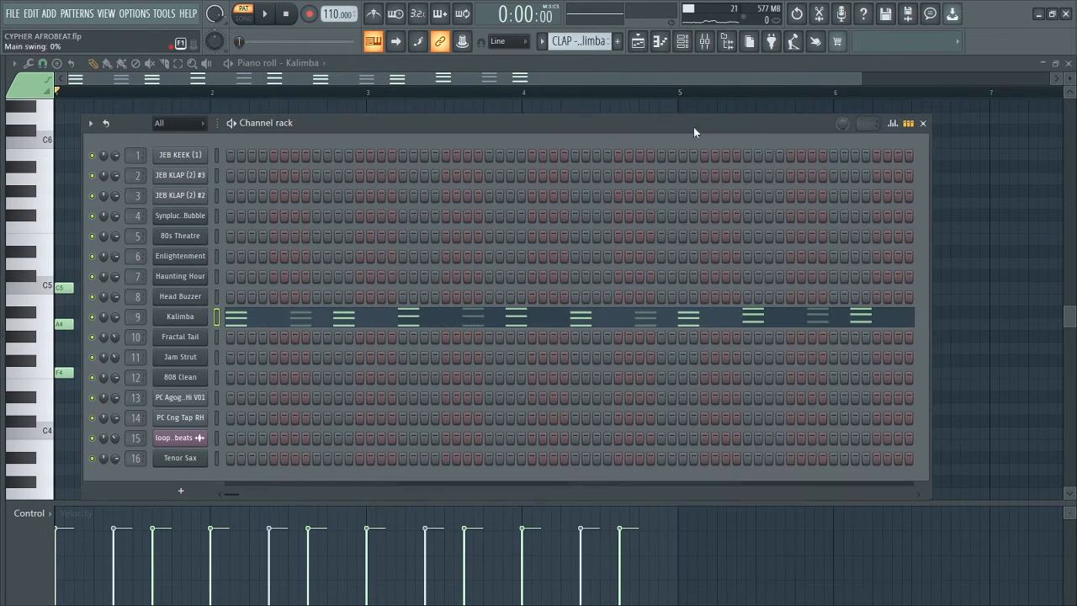
left_click(266, 13)
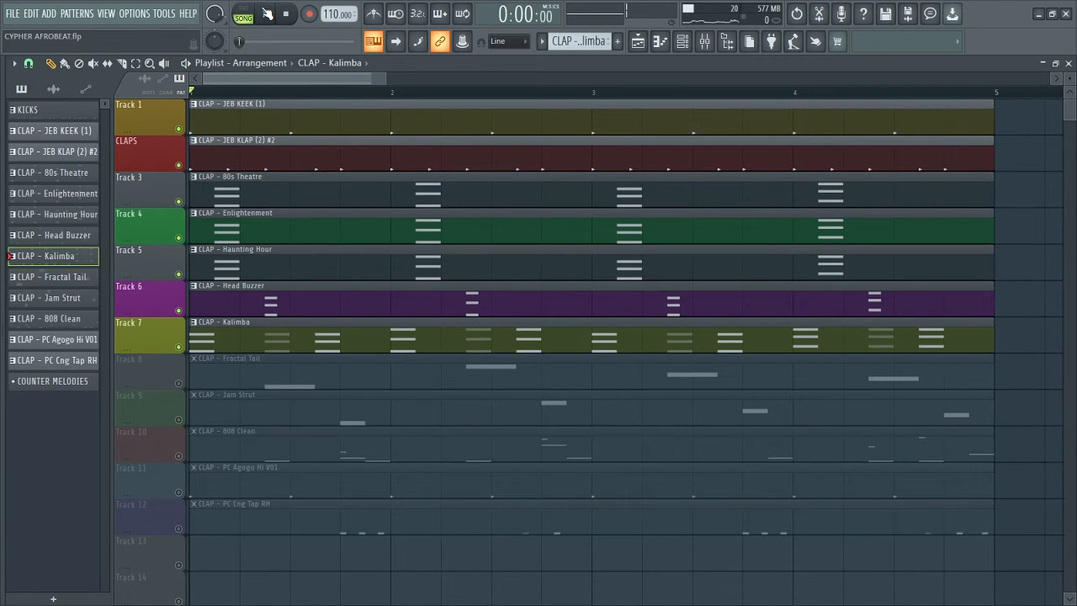
Unmute Track 8 in the playlist and play its Fractal Tail pattern on its own from the piano roll.
left_click(180, 382)
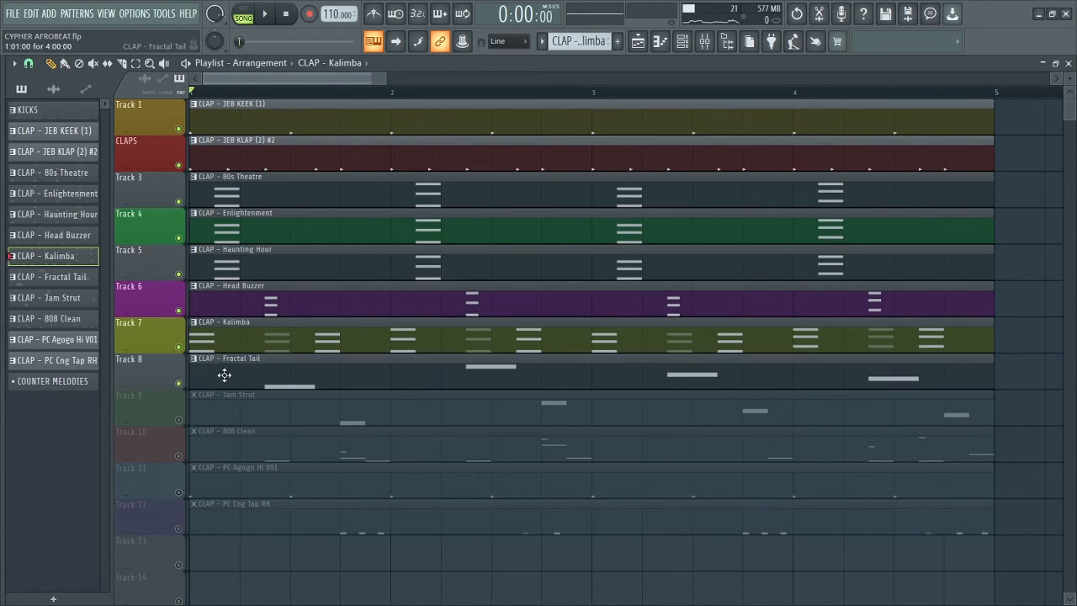
double_click(249, 374)
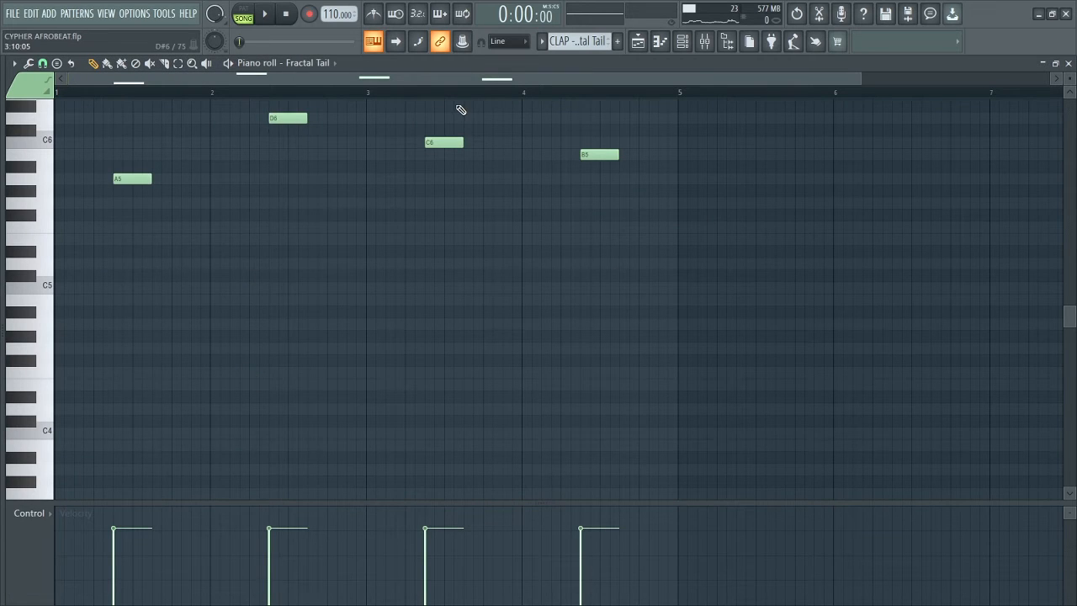
scroll(460, 110, "up", 3)
left_click(245, 19)
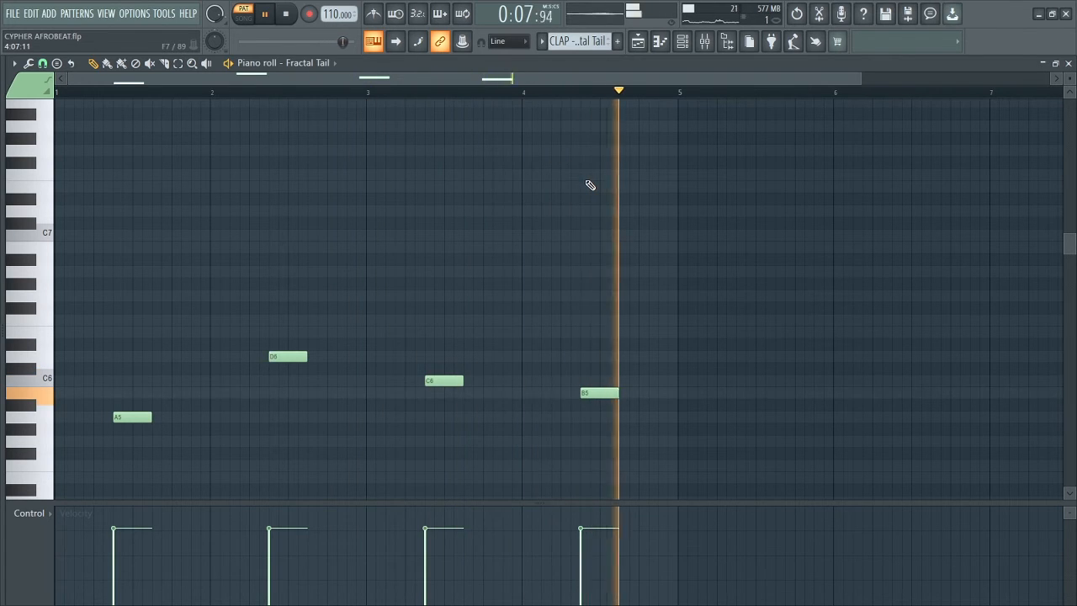
left_click(637, 42)
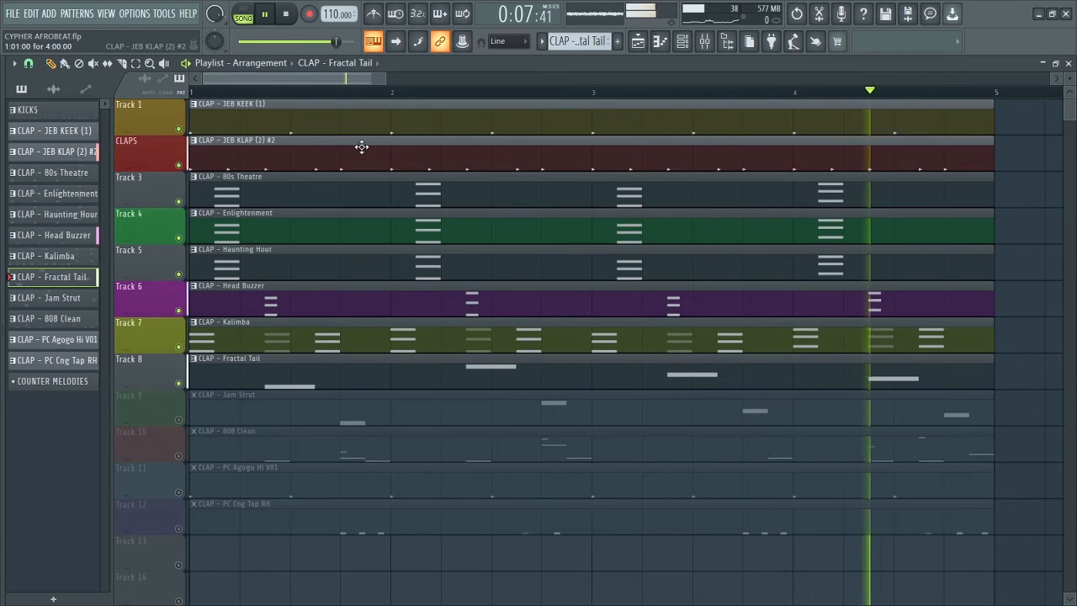
Unmute Tracks 9 and 10 in the playlist and open the 808 Clean pattern in the piano roll.
left_click(179, 419)
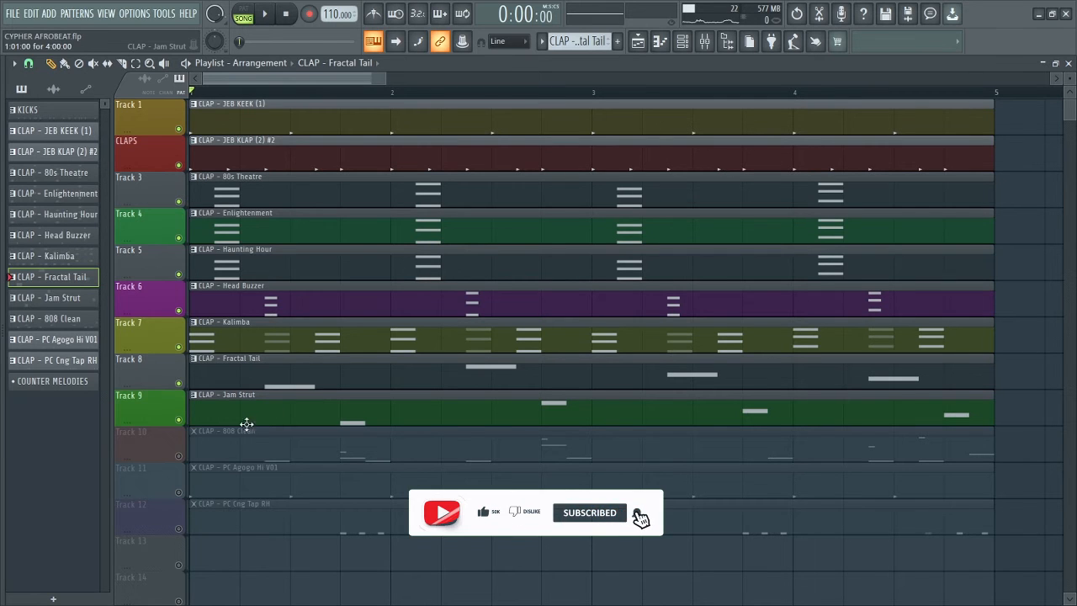
left_click(178, 456)
double_click(233, 448)
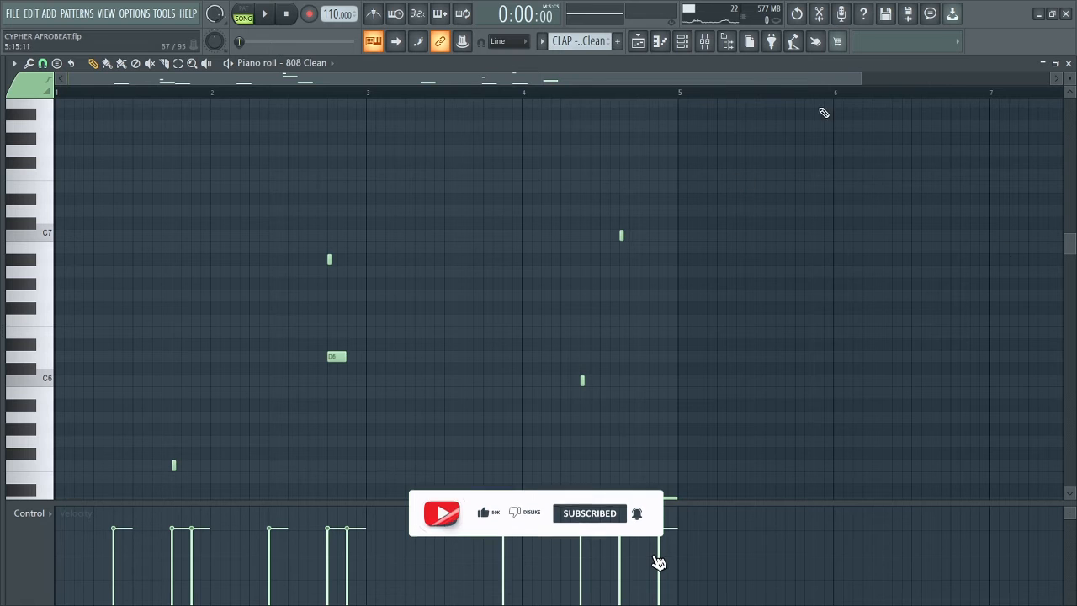
Check the 808 Clean channel's instrument and play all the notes of its pattern on their own in pattern mode.
left_click(682, 41)
left_click_drag(411, 253, 442, 135)
left_click(849, 133)
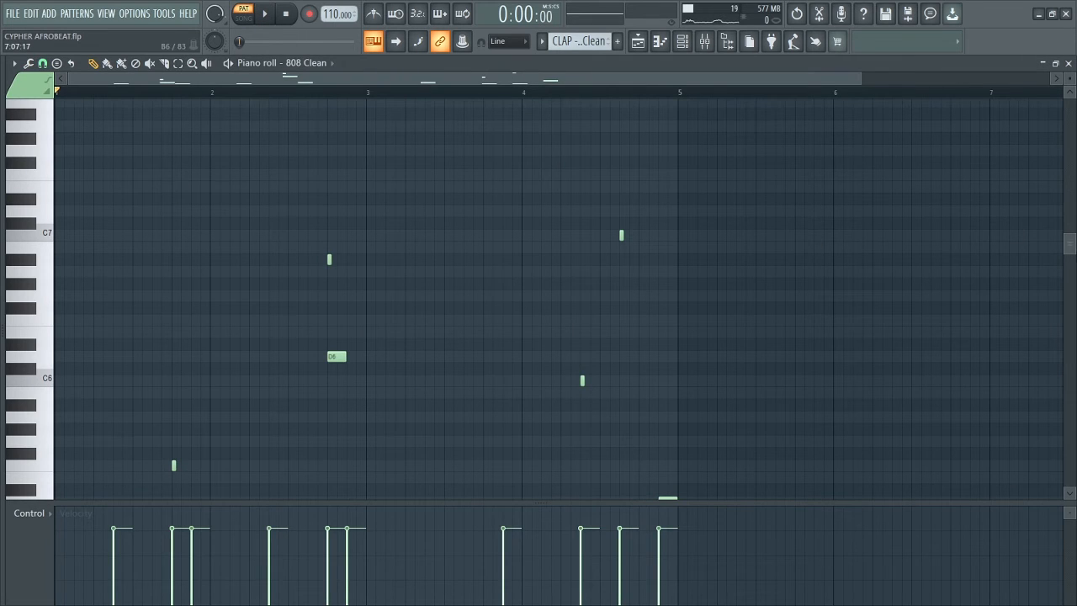
scroll(29, 294, "down", 2)
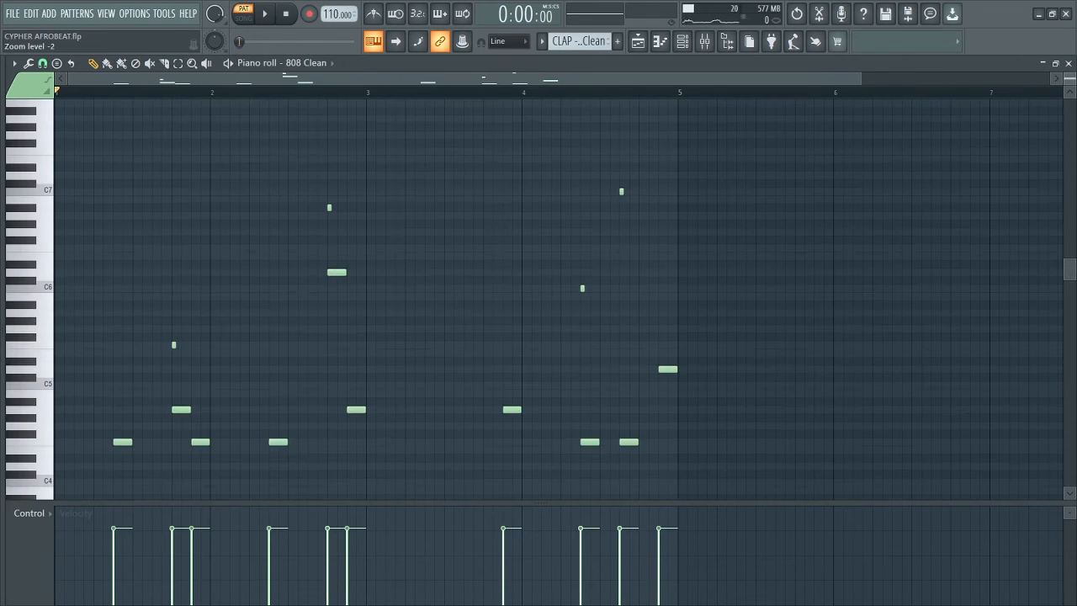
scroll(30, 294, "down", 1)
scroll(30, 295, "up", 1)
left_click(266, 15)
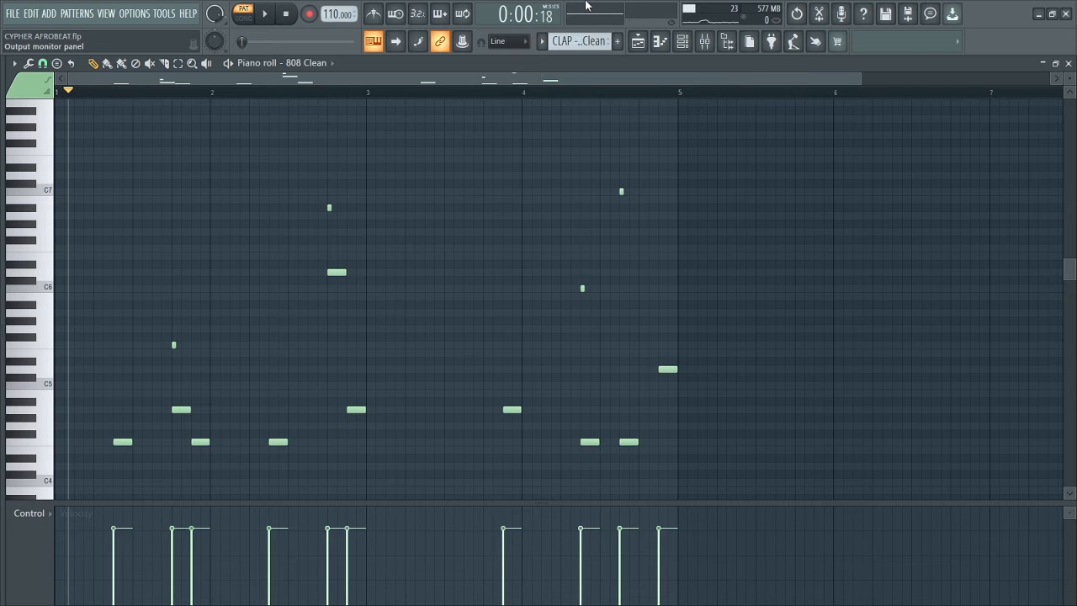
Play the arrangement in song mode with Tracks 1 to 10 active and follow the 808 Clean notes in the piano roll.
left_click(637, 41)
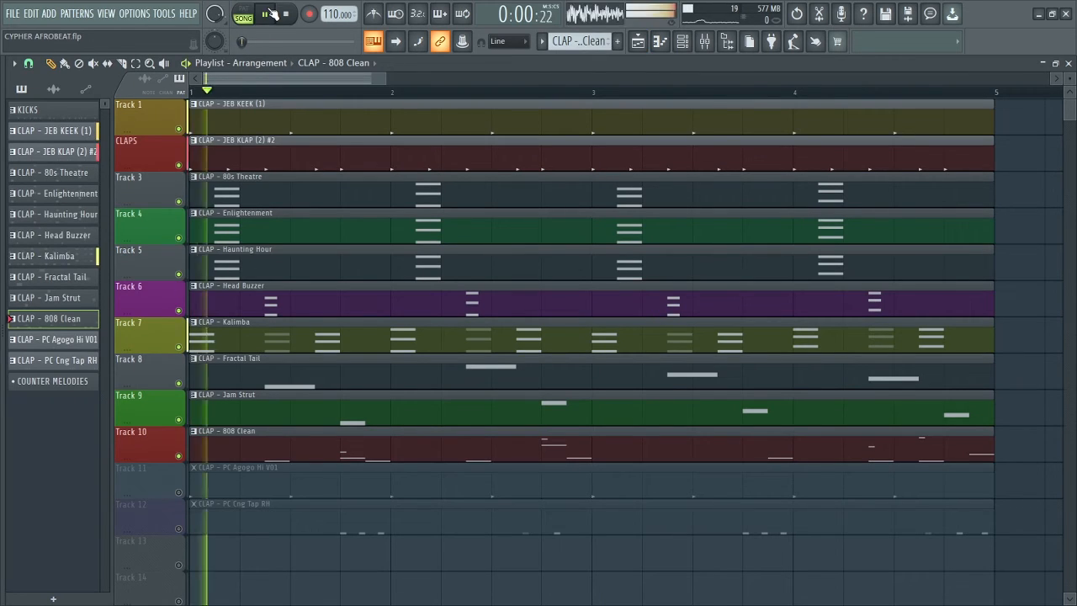
double_click(322, 437)
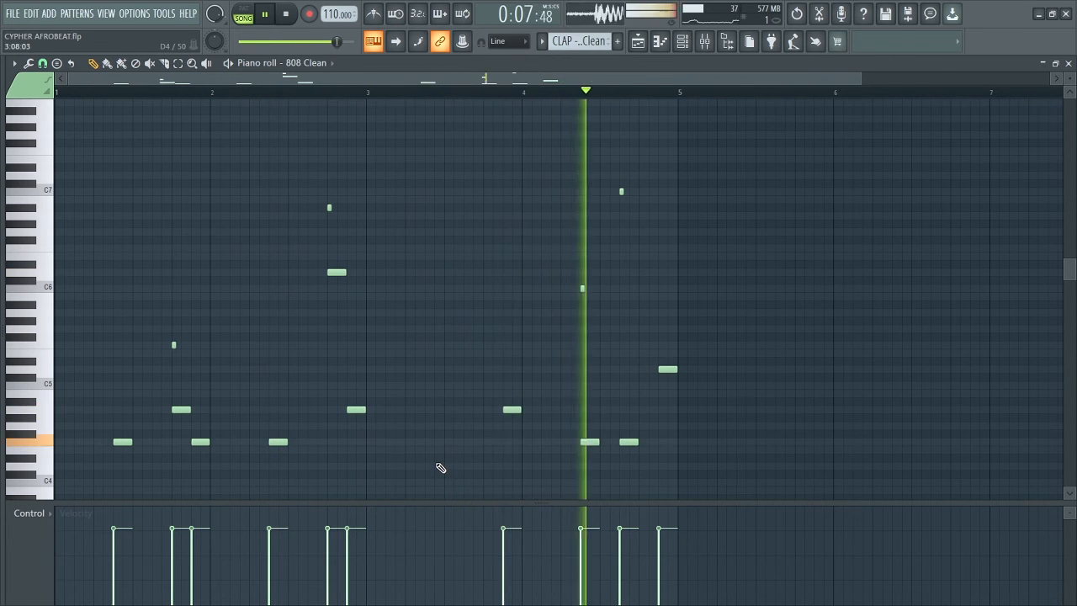
key("space")
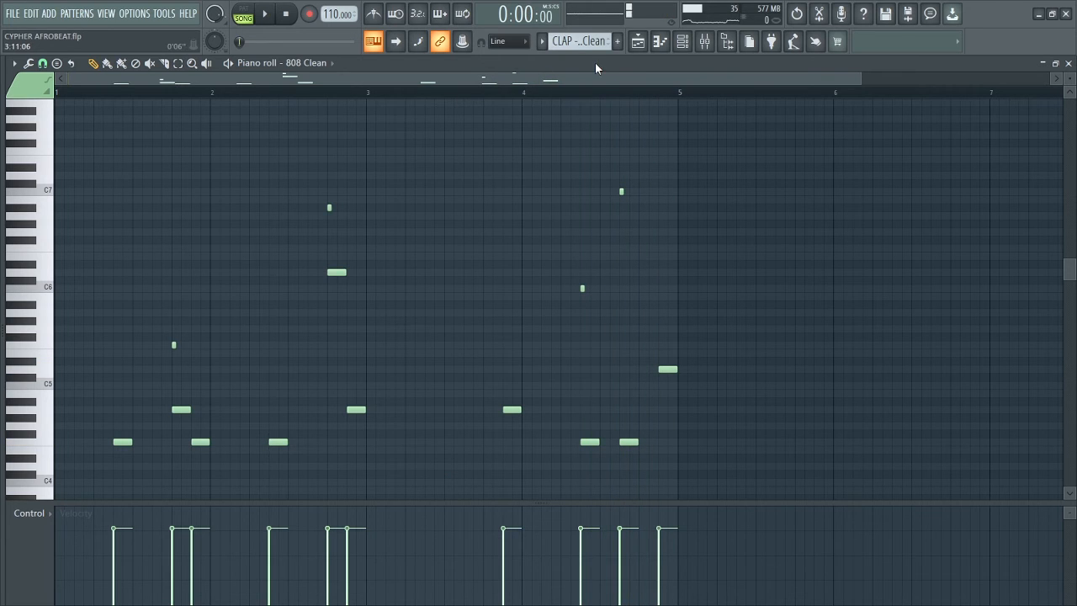
left_click(637, 43)
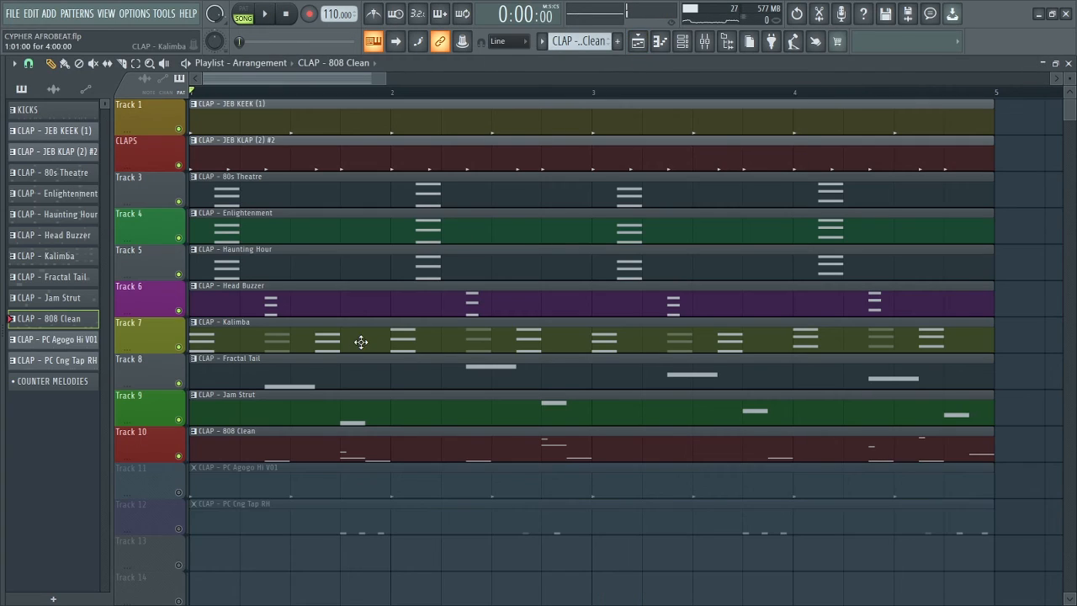
Unmute Track 11 in the playlist and play its PC Agogo Hi V01 pattern on its own from the channel rack.
left_click(178, 492)
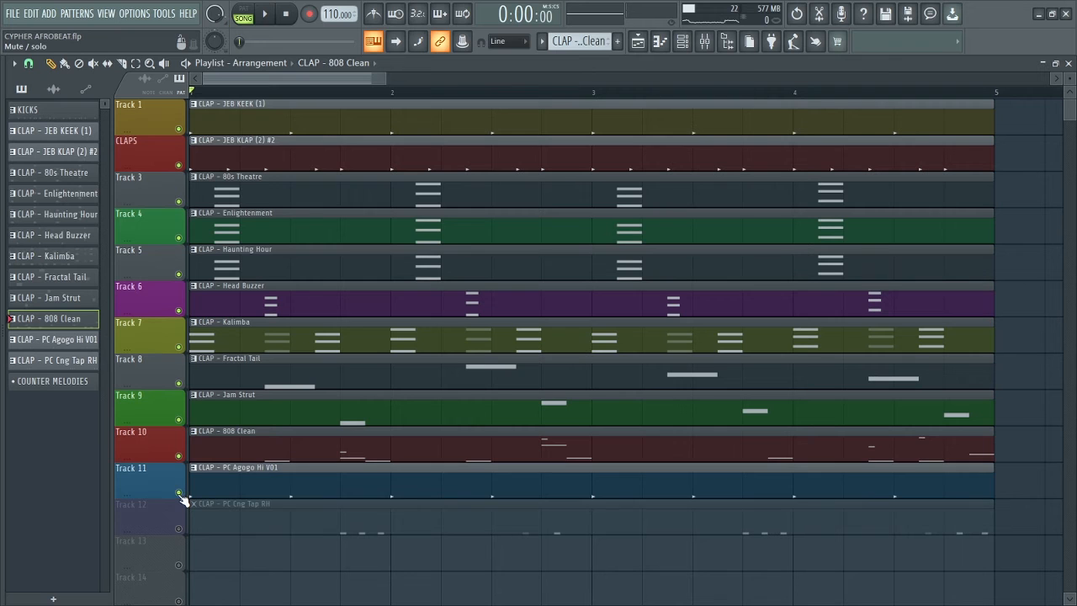
scroll(231, 483, "down", 8)
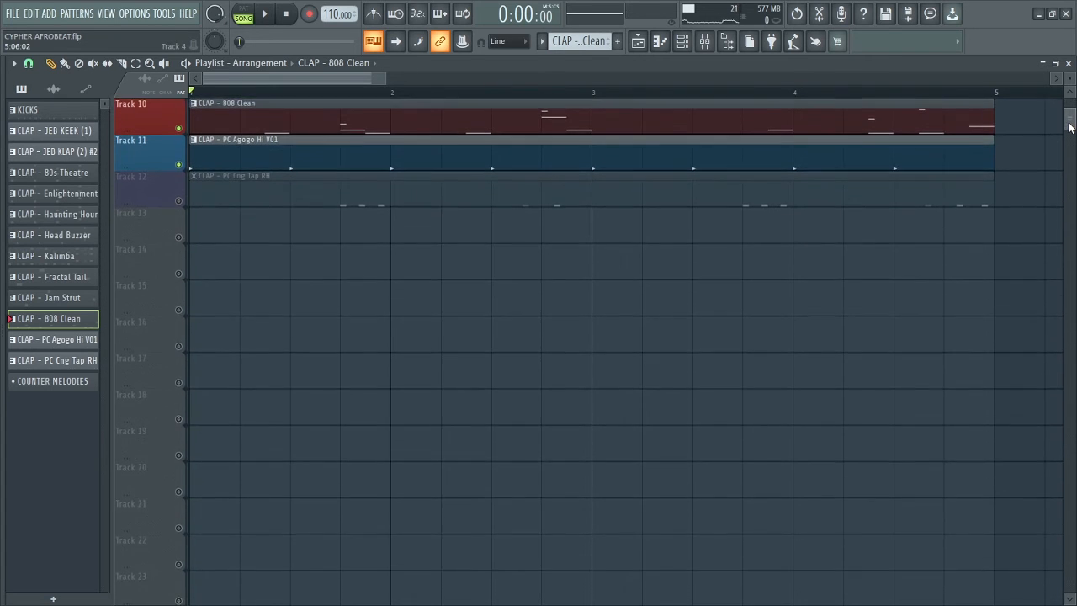
scroll(719, 270, "up", 3)
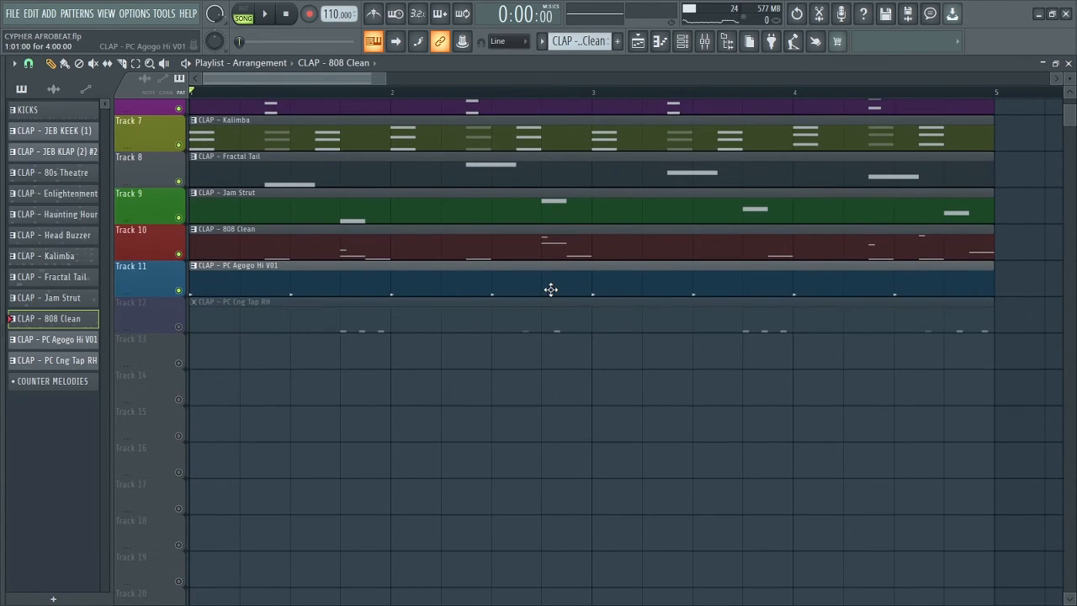
double_click(550, 290)
key("F6")
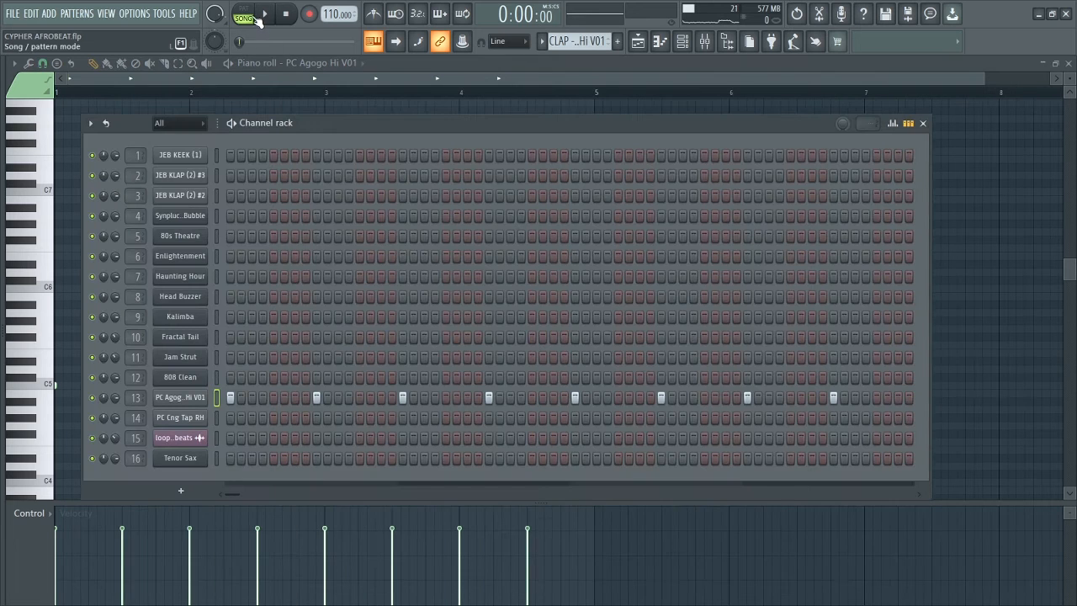
left_click(264, 15)
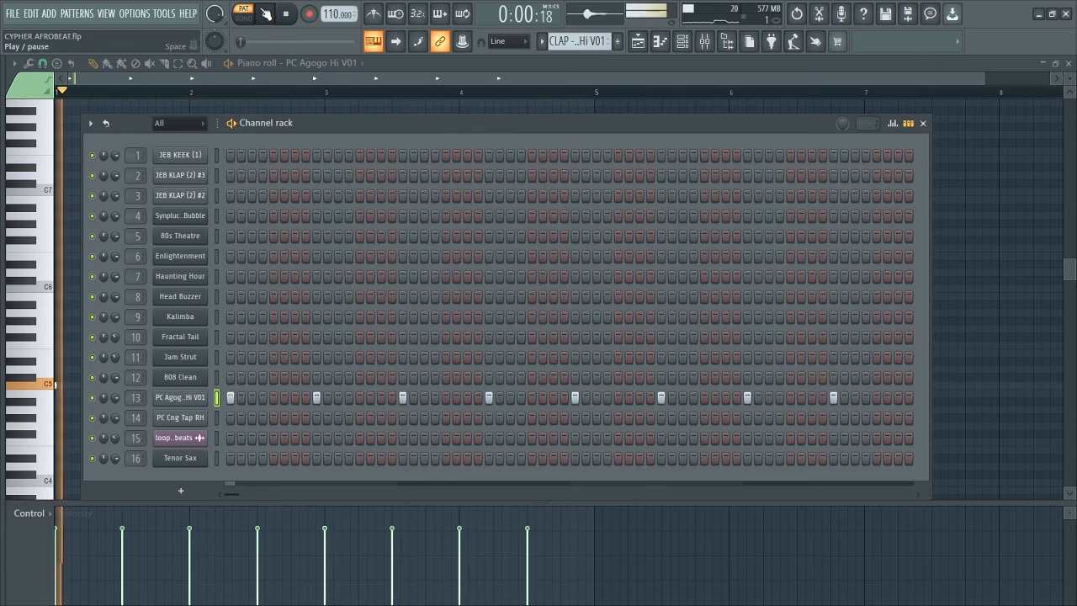
left_click(687, 47)
Play the arrangement in song mode from the playlist with Tracks 1 to 11 active.
left_click(629, 47)
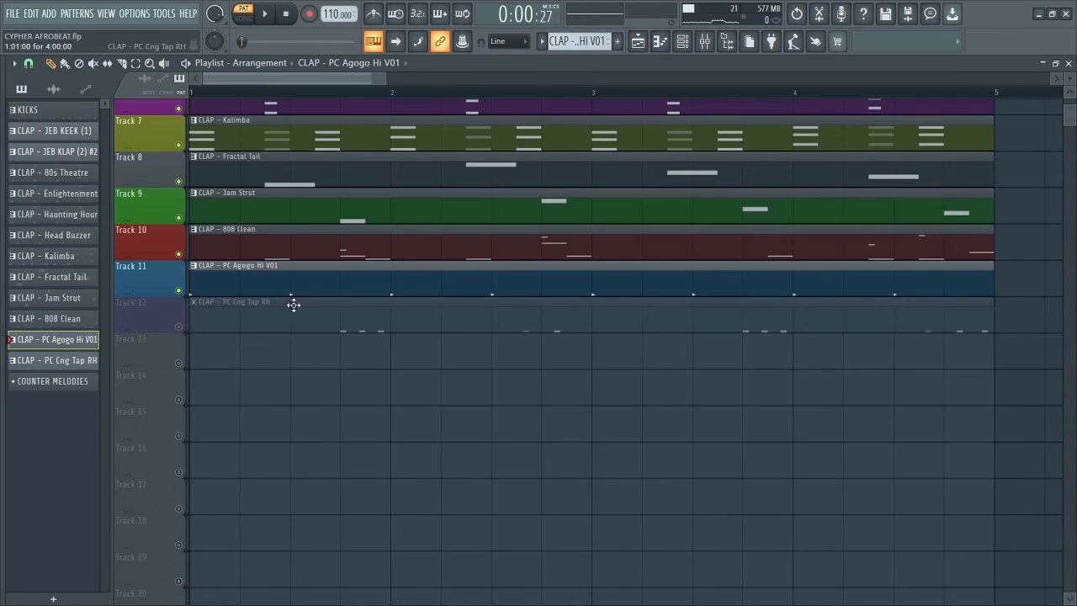
scroll(389, 264, "up", 5)
left_click(243, 18)
left_click(264, 14)
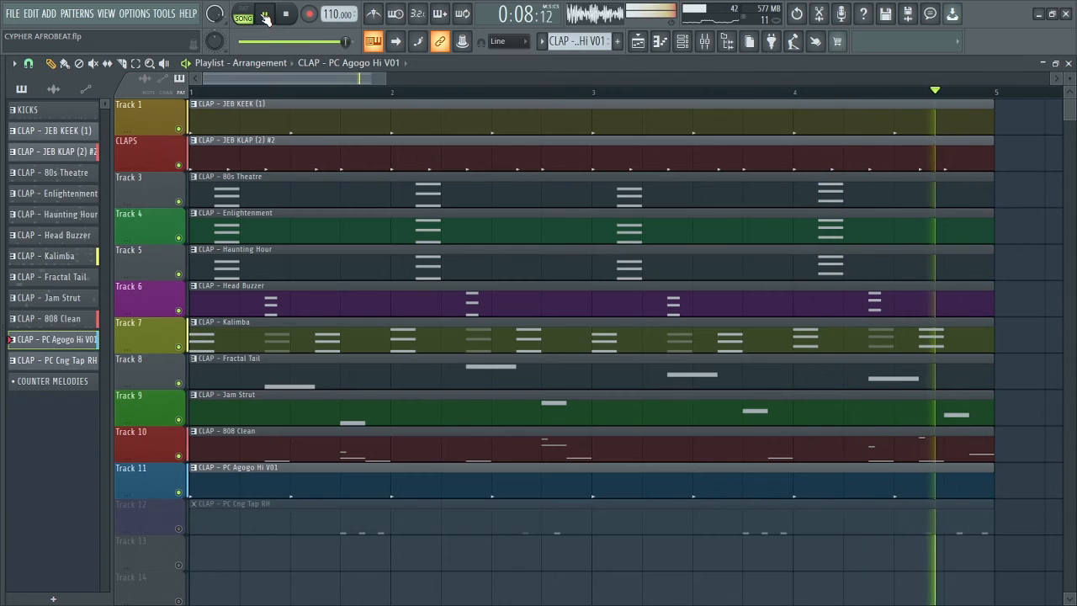
left_click(266, 15)
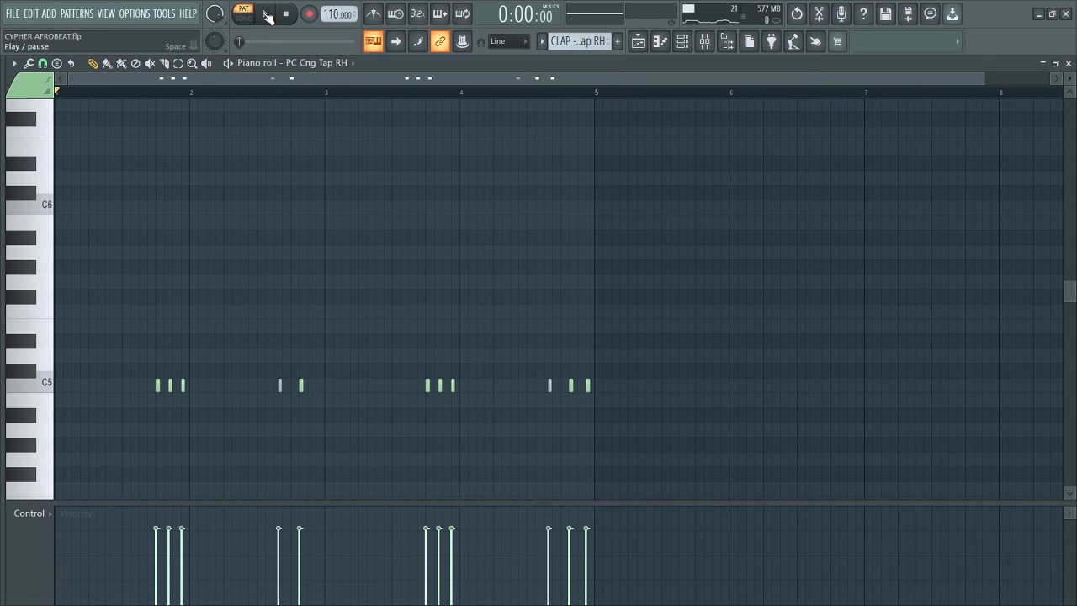
Play Track 12's PC Cng Tap RH pattern on its own and review its notes in the piano roll.
left_click(266, 15)
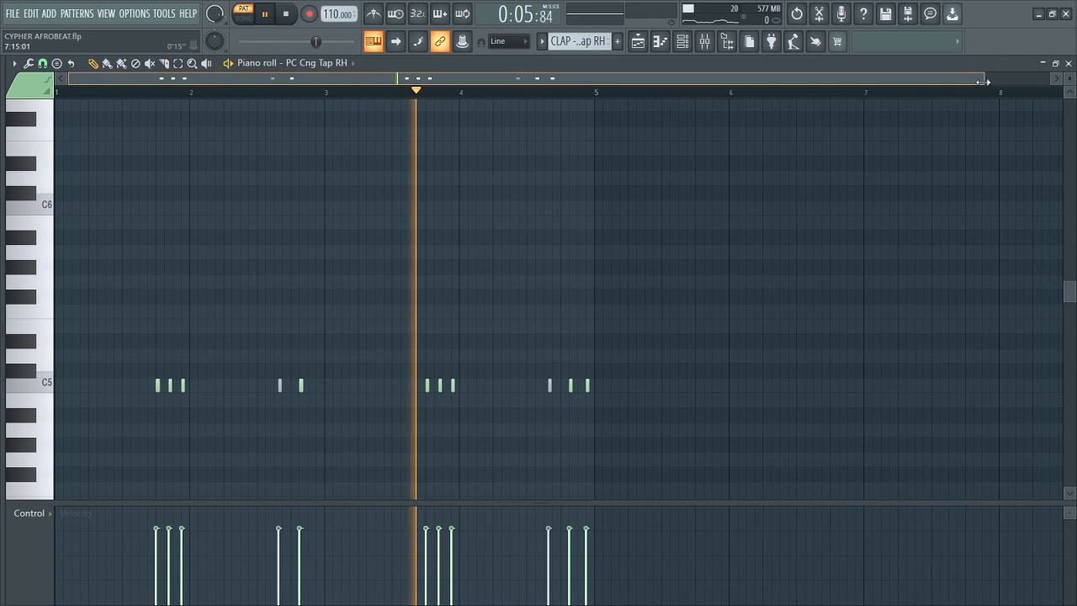
left_click_drag(982, 81, 745, 80)
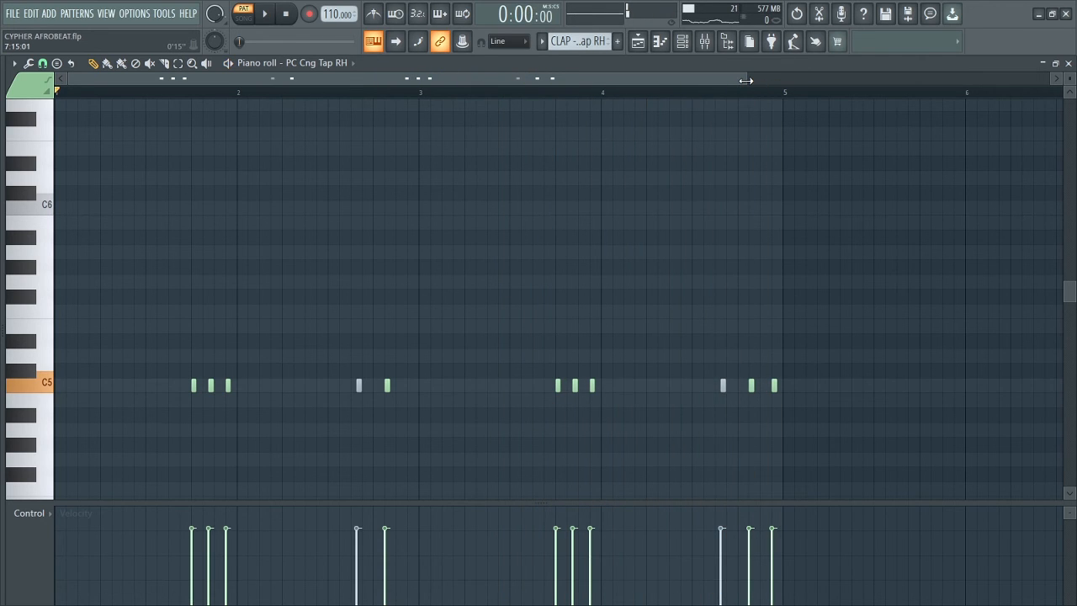
left_click(638, 43)
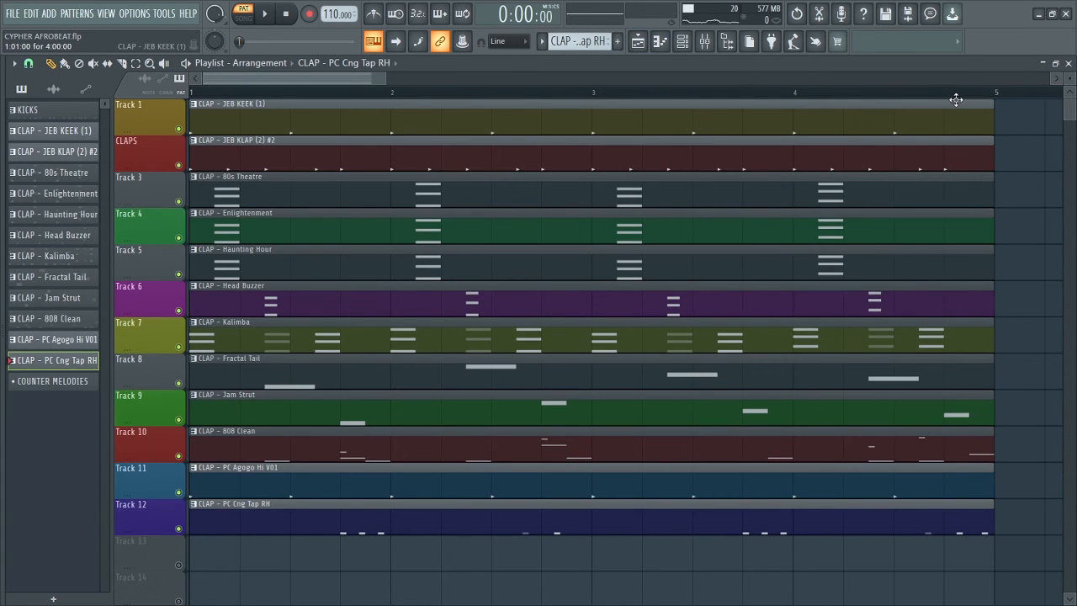
Play the full arrangement in song mode with all of Tracks 1 to 12 active and in view.
left_click_drag(1070, 78, 1070, 77)
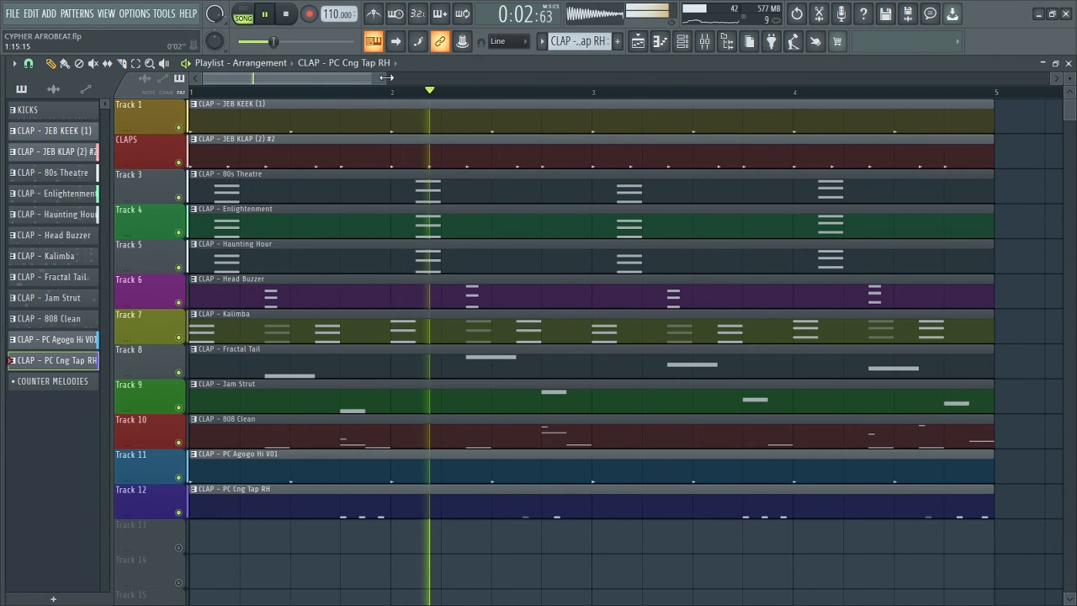
left_click_drag(388, 76, 539, 76)
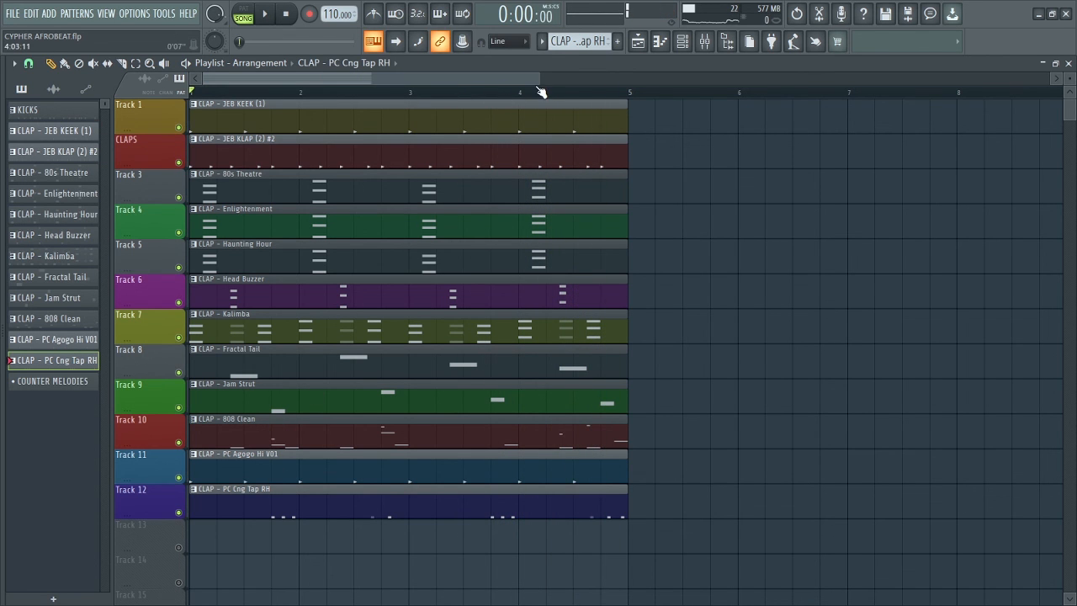
left_click_drag(543, 77, 515, 71)
key("space")
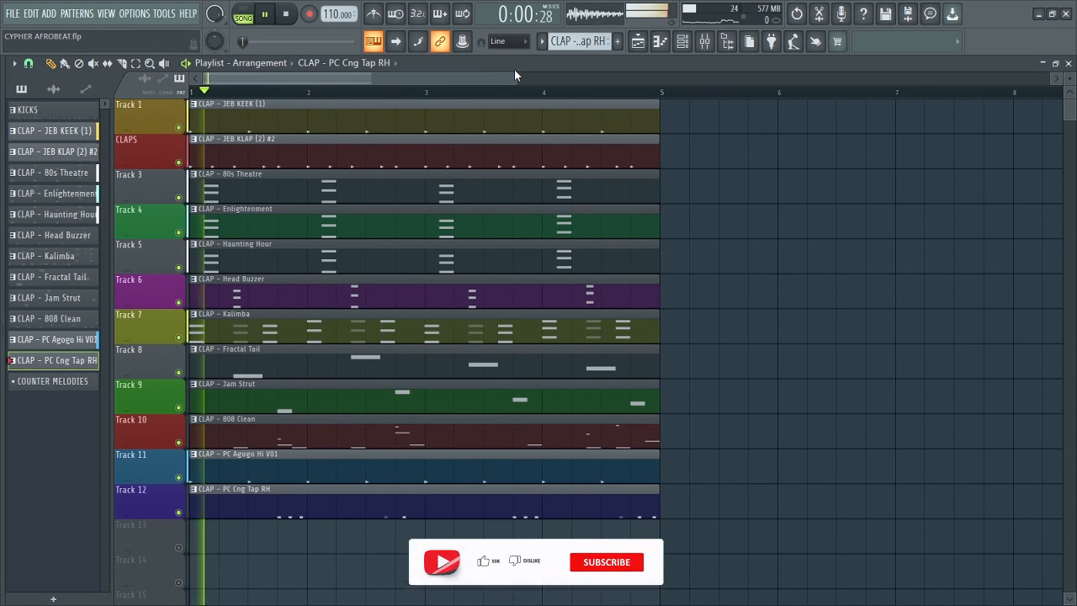